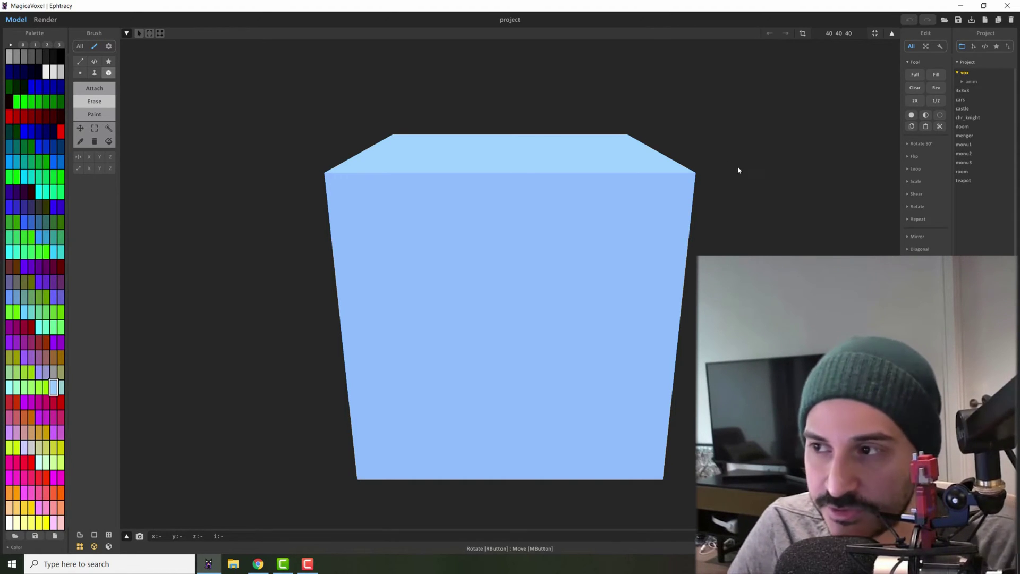
Examine the default cube from several angles and distances by orbiting around it and zooming in and out.
right_click_drag(774, 221, 318, 210)
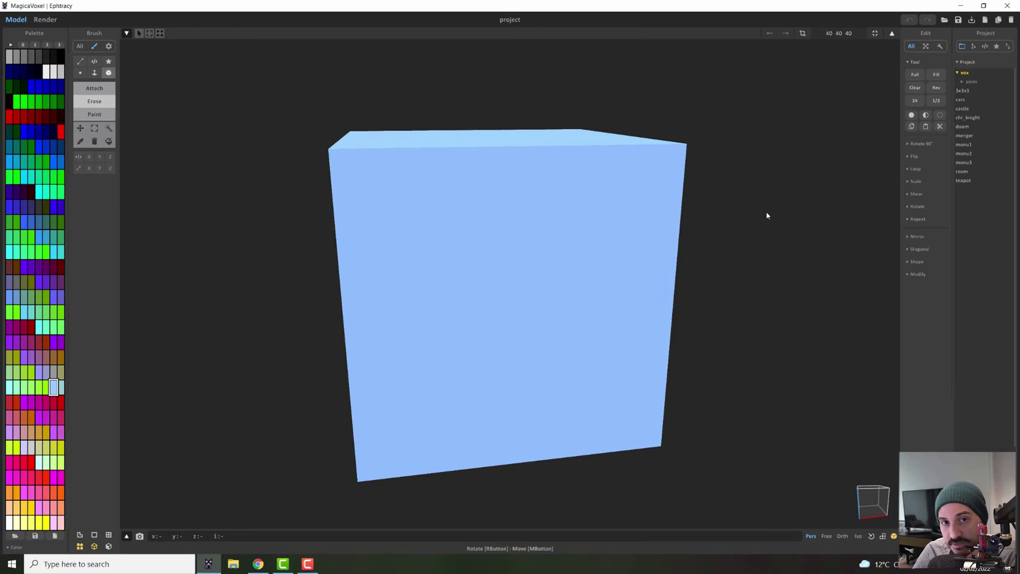
middle_click_drag(765, 228, 788, 221)
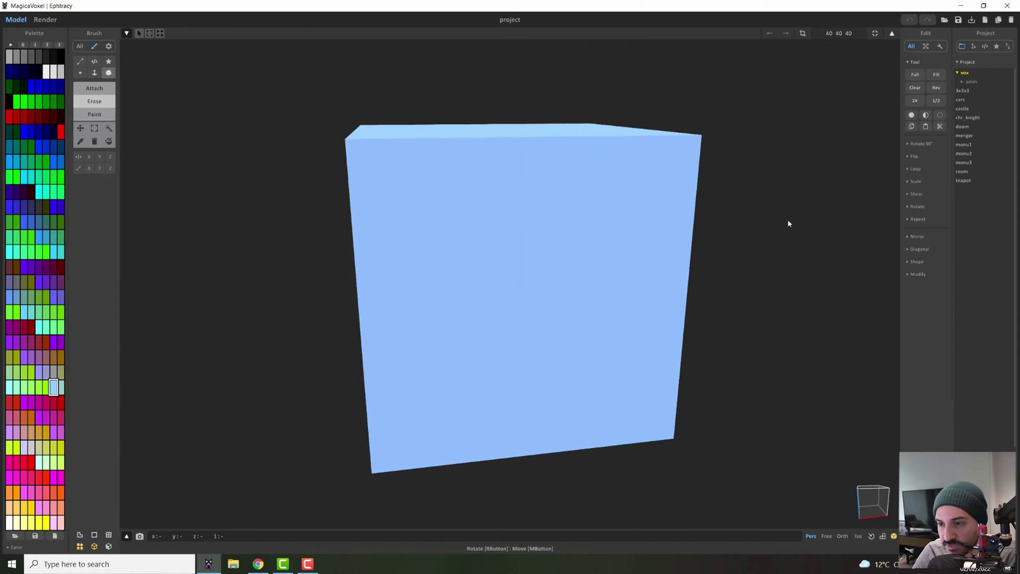
scroll(708, 226, "down", 2)
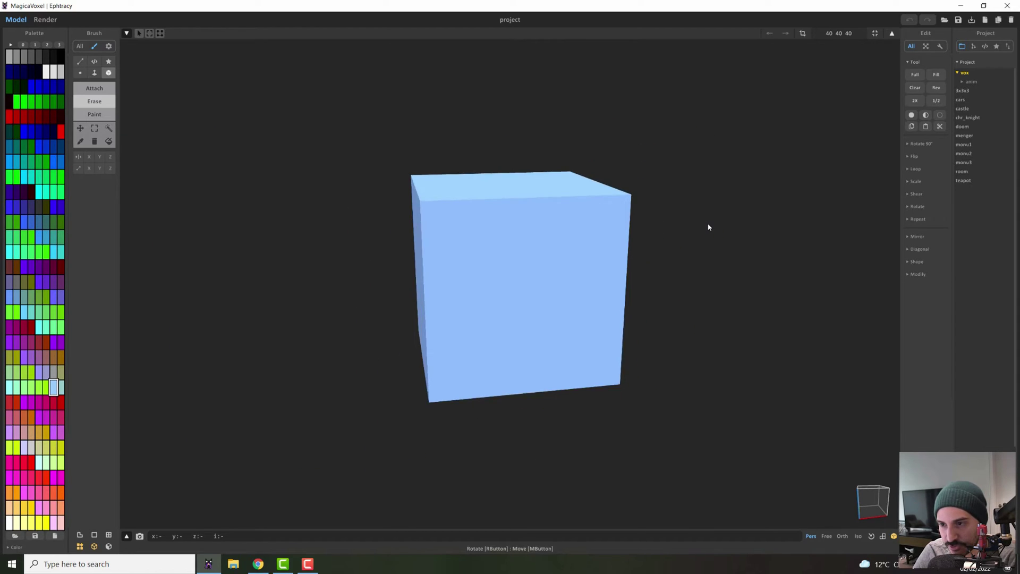
scroll(707, 225, "up", 3)
scroll(705, 224, "down", 3)
scroll(705, 223, "up", 3)
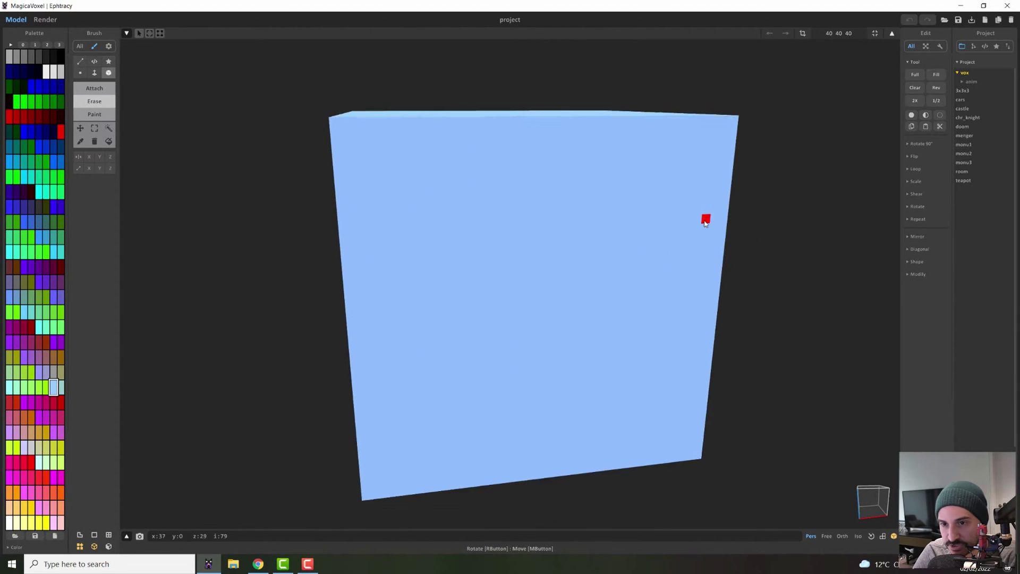
scroll(703, 221, "down", 4)
scroll(695, 226, "up", 3)
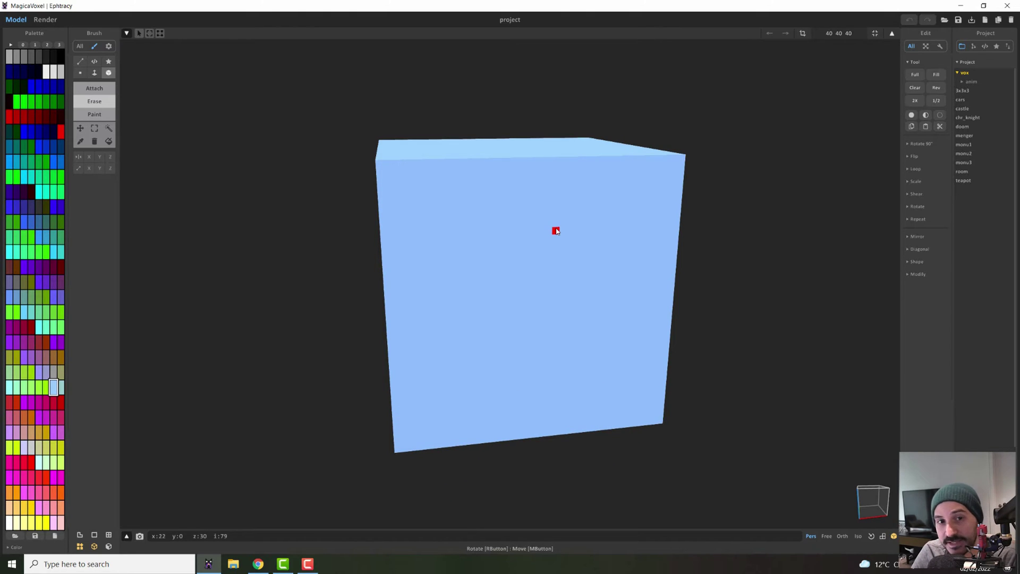
Try erasing shallow rectangular areas from the cube's front face, undoing each one.
left_click_drag(440, 188, 603, 285)
key("ctrl+z")
left_click_drag(383, 168, 616, 357)
key("ctrl+z")
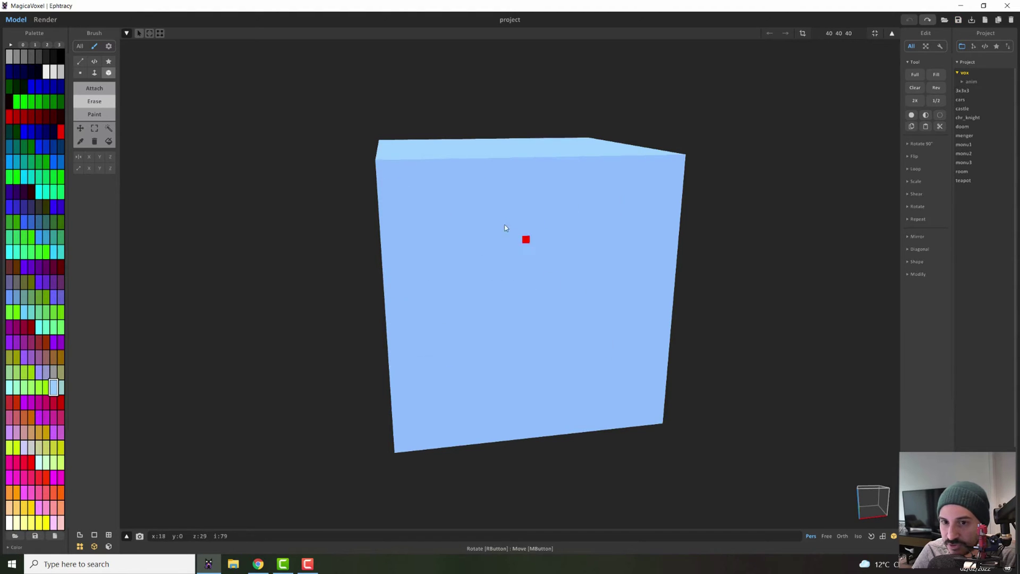
left_click_drag(505, 223, 579, 284)
key("ctrl+z")
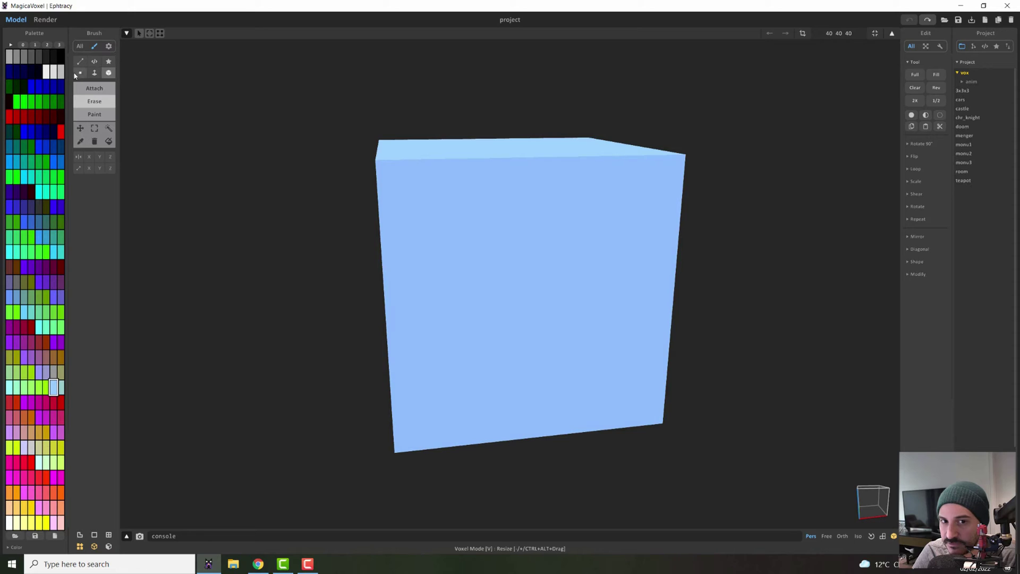
mouse_move(487, 248)
left_mouse_down()
mouse_move(590, 232)
mouse_move(583, 240)
left_mouse_up()
key("ctrl+z")
key("ctrl+z")
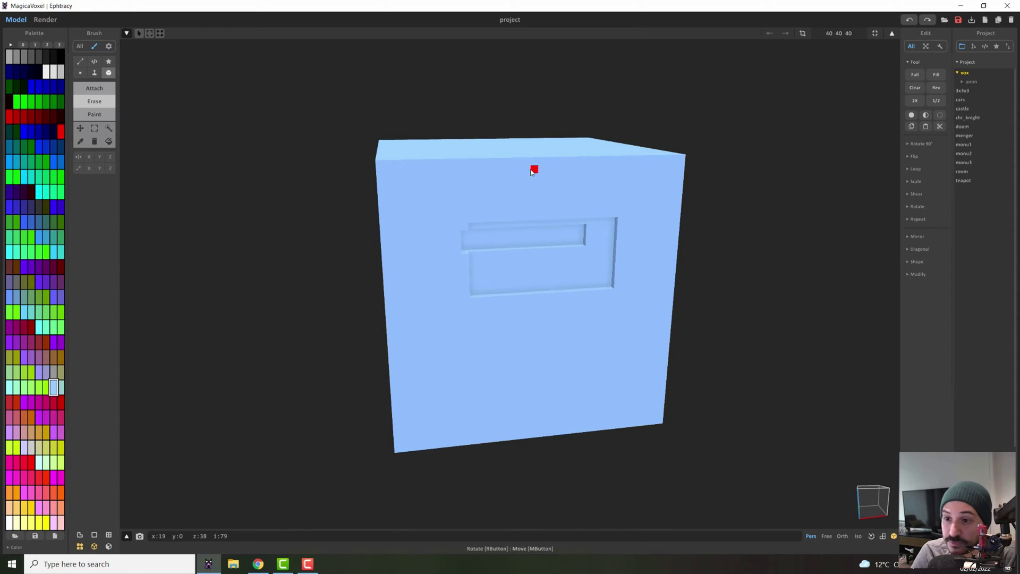
left_click_drag(519, 170, 562, 273)
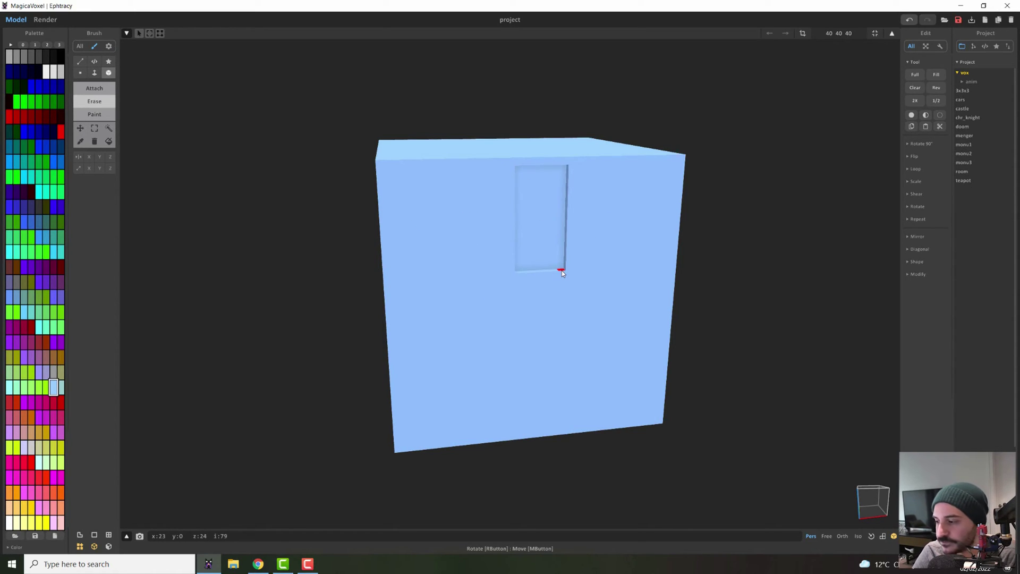
key("ctrl+z")
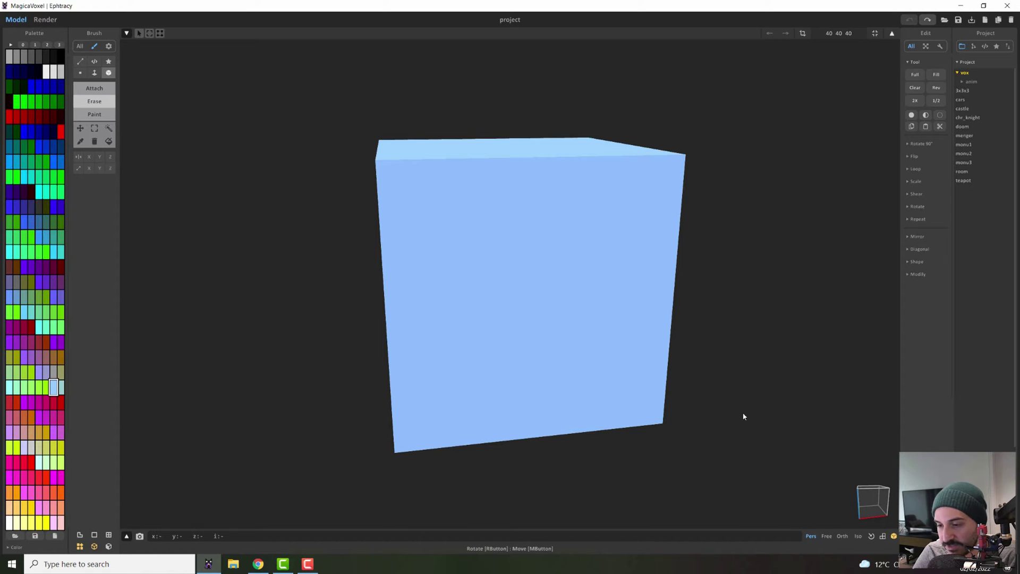
Switch to world editing and place a copy of the cube farther back along the green axis.
right_click_drag(744, 417, 783, 527)
key("Tab")
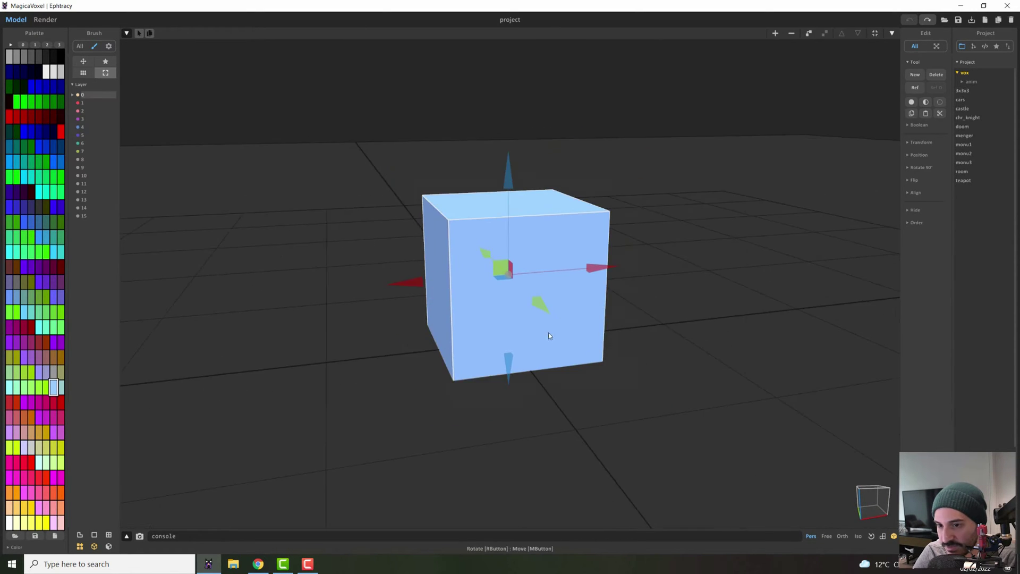
right_click_drag(549, 332, 558, 324)
left_click_drag(553, 313, 298, 150, "ctrl")
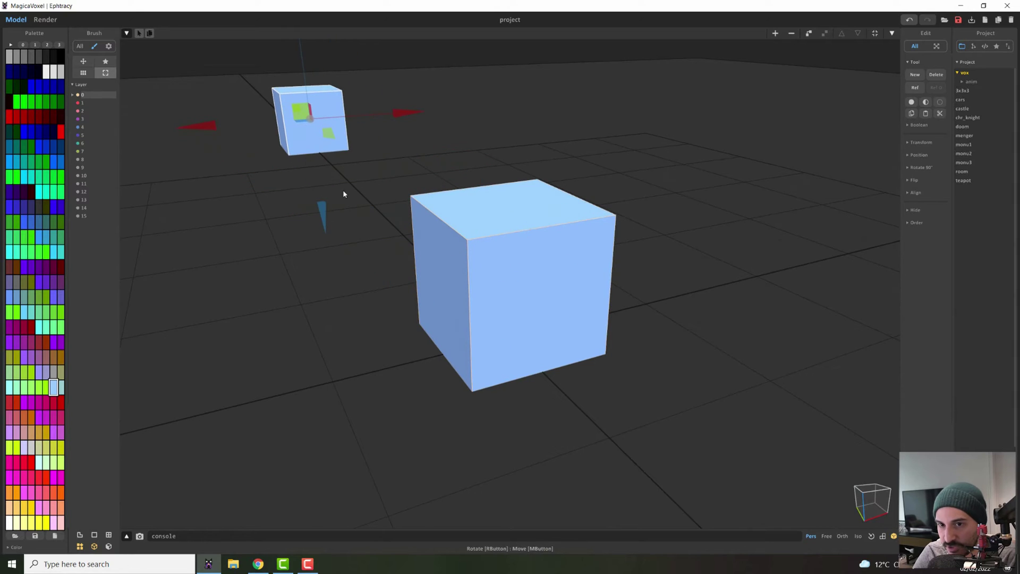
Set the camera to Free mode and move around the two cubes with it.
right_click_drag(344, 192, 342, 169)
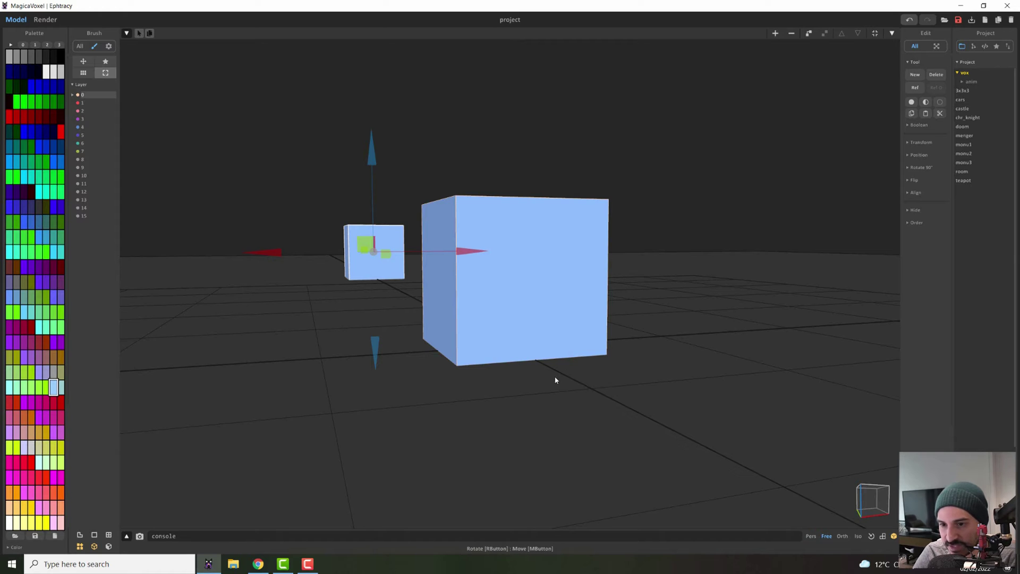
mouse_move(555, 379)
right_mouse_down()
mouse_move(565, 387)
mouse_move(579, 378)
mouse_move(543, 357)
mouse_move(503, 364)
mouse_move(533, 380)
mouse_move(576, 383)
mouse_move(549, 371)
mouse_move(563, 378)
right_mouse_up()
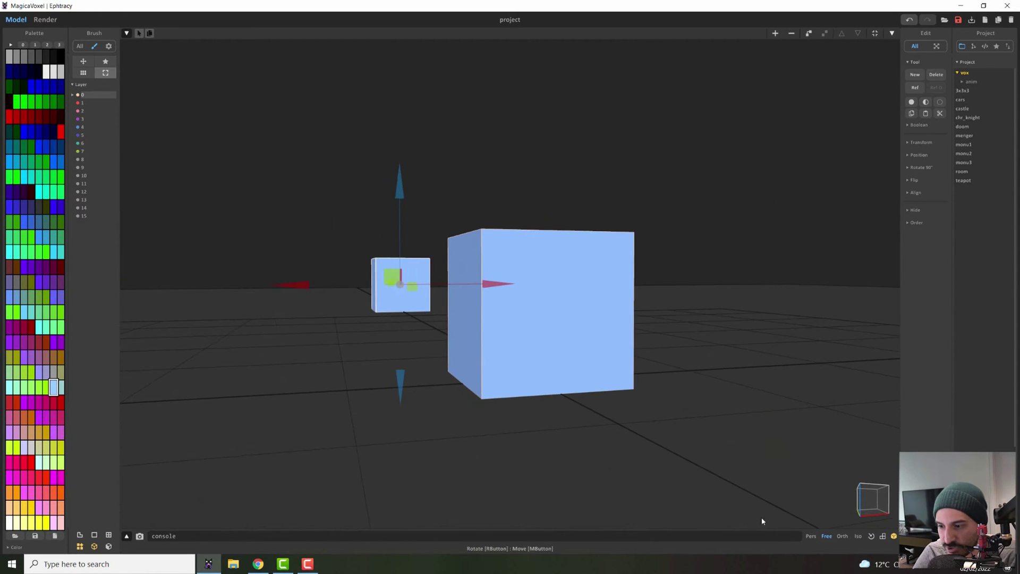
right_click_drag(371, 346, 642, 411)
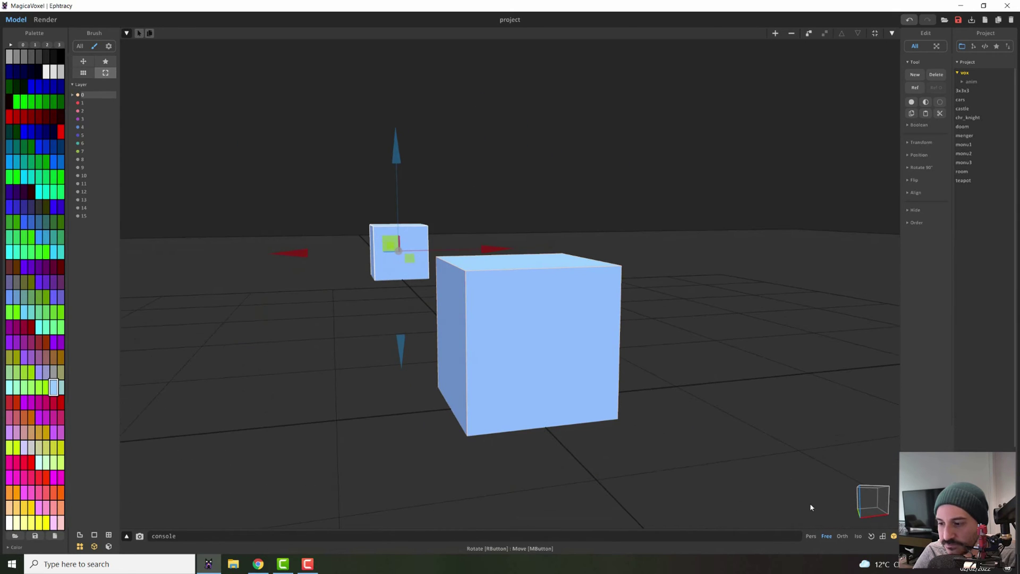
Set the camera to Orth projection and view both cubes from slightly different angles.
left_click(847, 539)
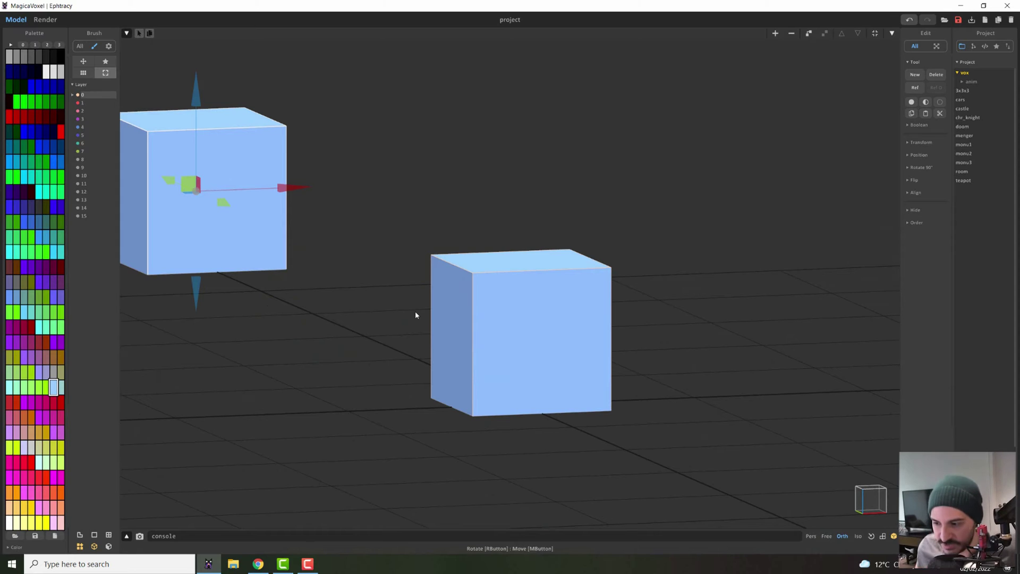
middle_click_drag(416, 315, 480, 323)
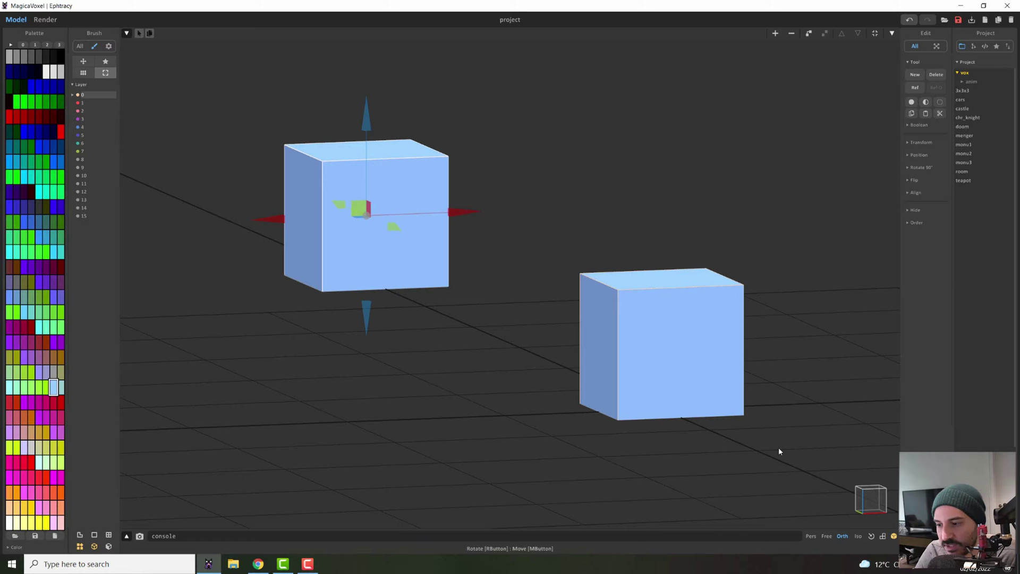
right_click_drag(744, 458, 774, 487)
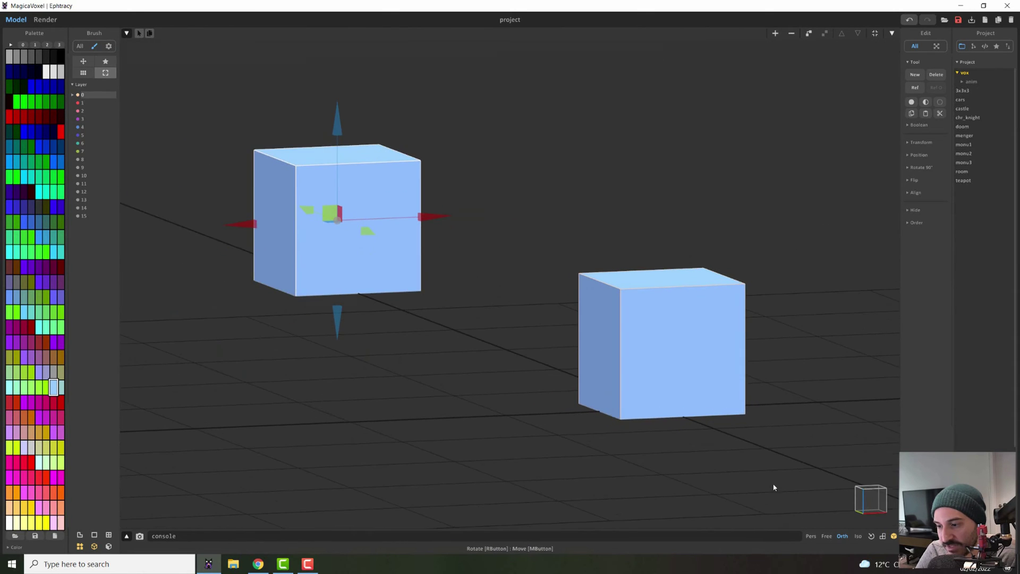
Set the camera to Iso projection and orbit around the two cubes.
left_click(858, 536)
scroll(690, 404, "down", 6)
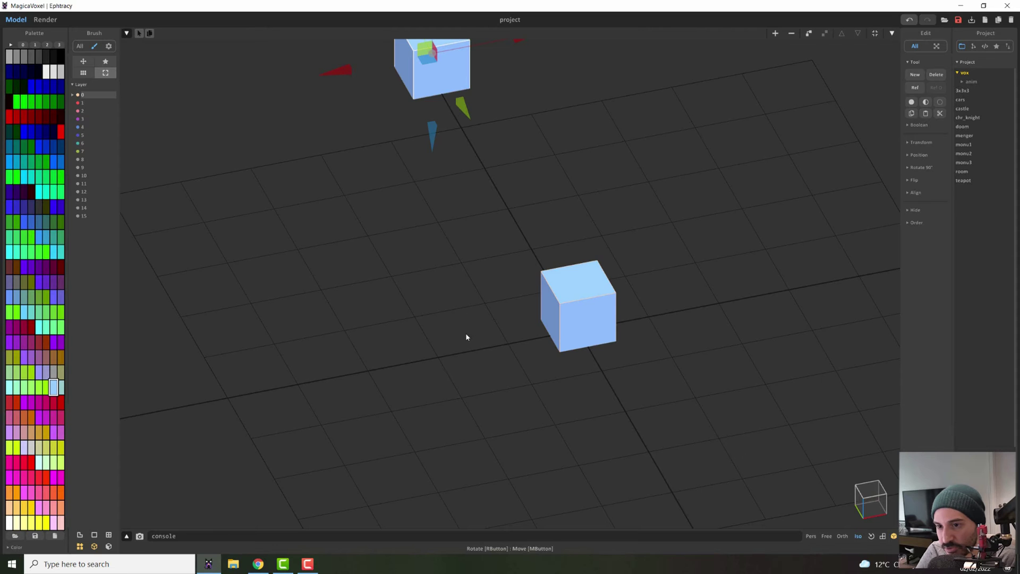
right_click_drag(466, 336, 466, 241)
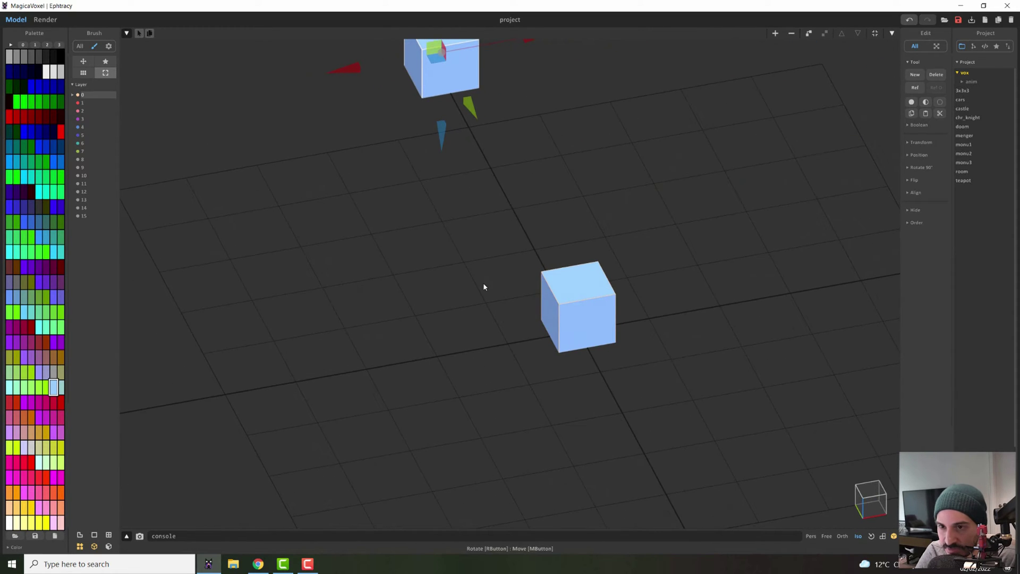
right_click_drag(486, 290, 528, 335)
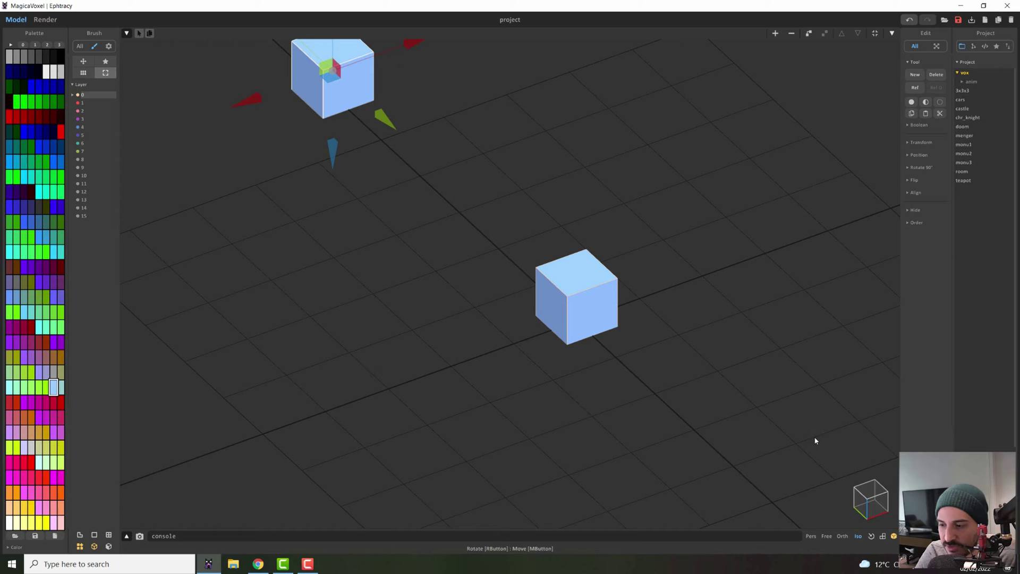
Show the camera angle controls and adjust the angles to view the cubes from below and back from above.
left_click(885, 538)
left_click_drag(895, 477, 886, 394)
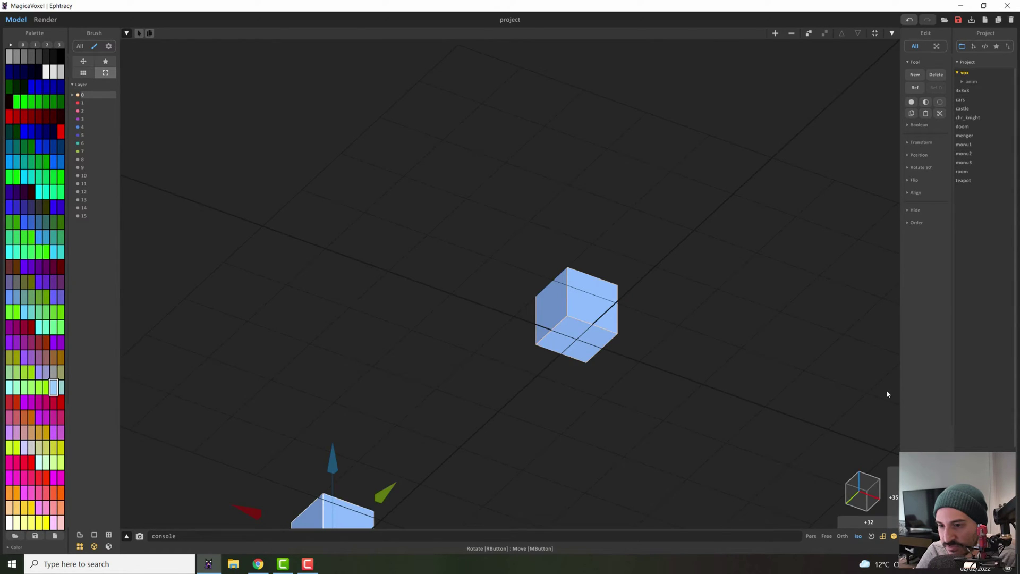
mouse_move(882, 447)
left_mouse_down()
mouse_move(879, 481)
mouse_move(875, 423)
mouse_move(873, 445)
left_mouse_up()
right_click_drag(873, 445, 875, 481)
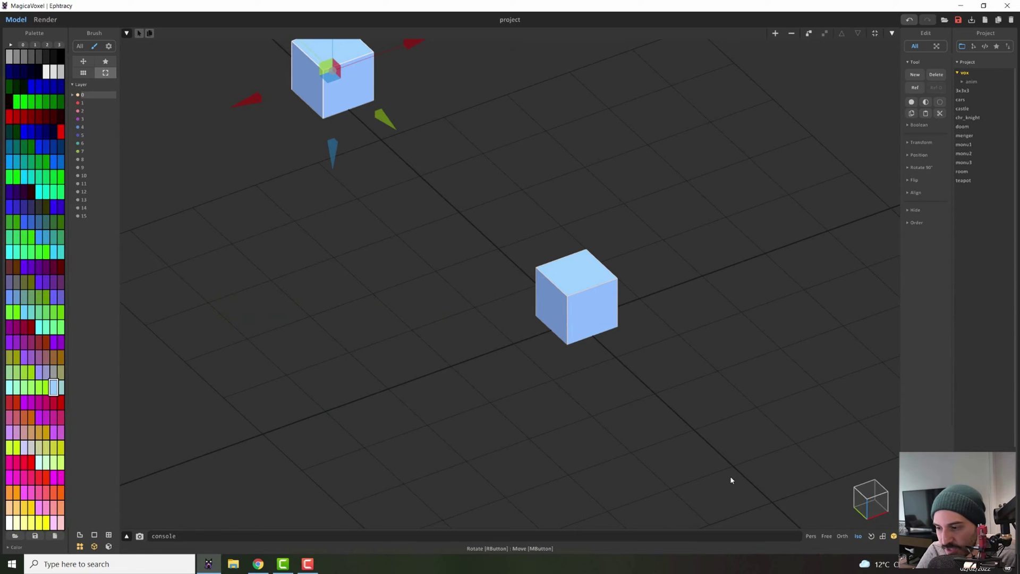
Delete the copied cube behind the original one.
left_click(577, 315)
left_click(345, 90)
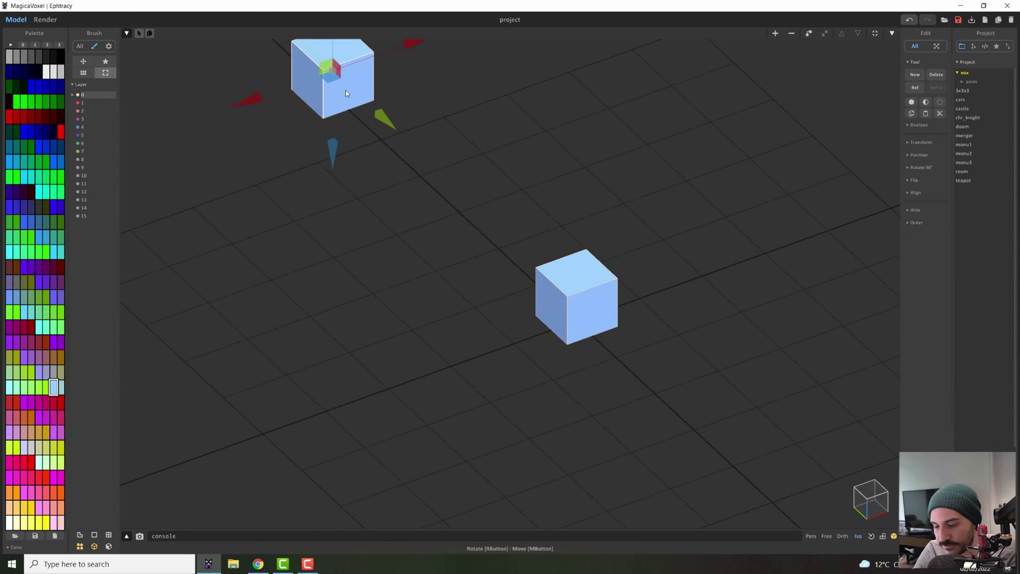
key("Delete")
Open the remaining cube for voxel editing and recenter the camera on it.
left_click(552, 276)
scroll(567, 291, "up", 3)
double_click(567, 292)
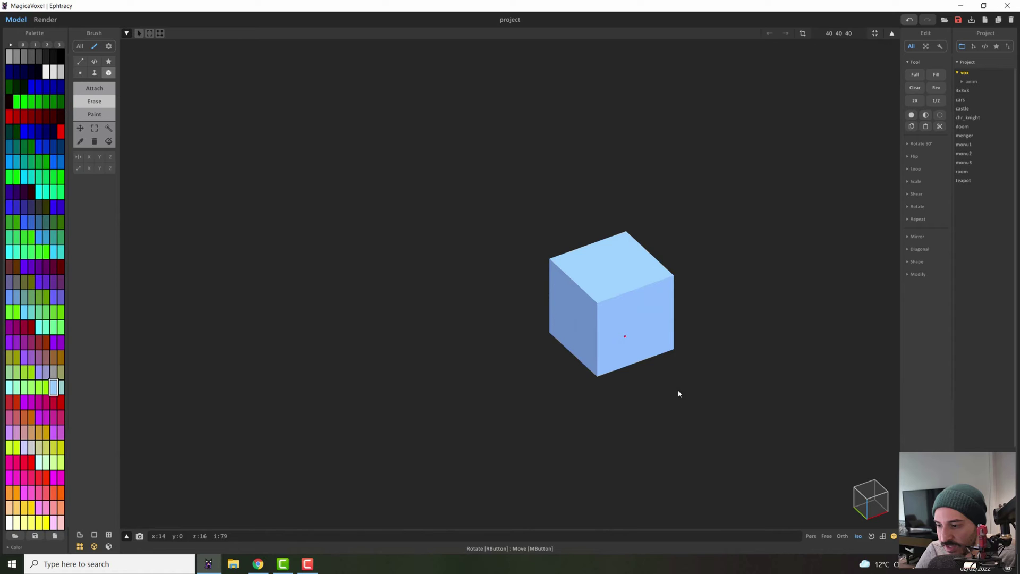
left_click(871, 538)
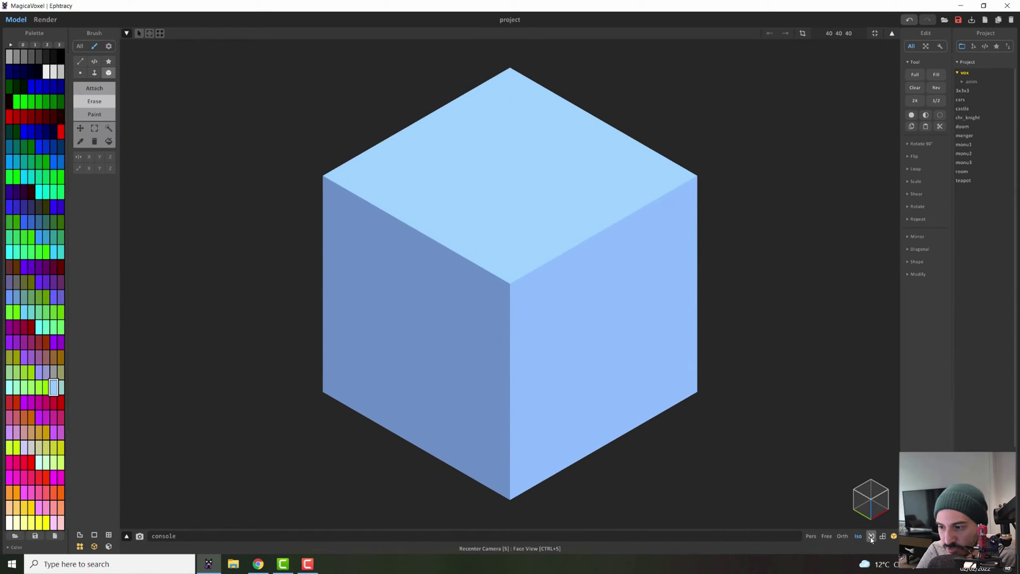
Return to world editing and duplicate the cube backward along the green axis, leaving a gap between the two.
key("Tab")
scroll(539, 279, "down", 4)
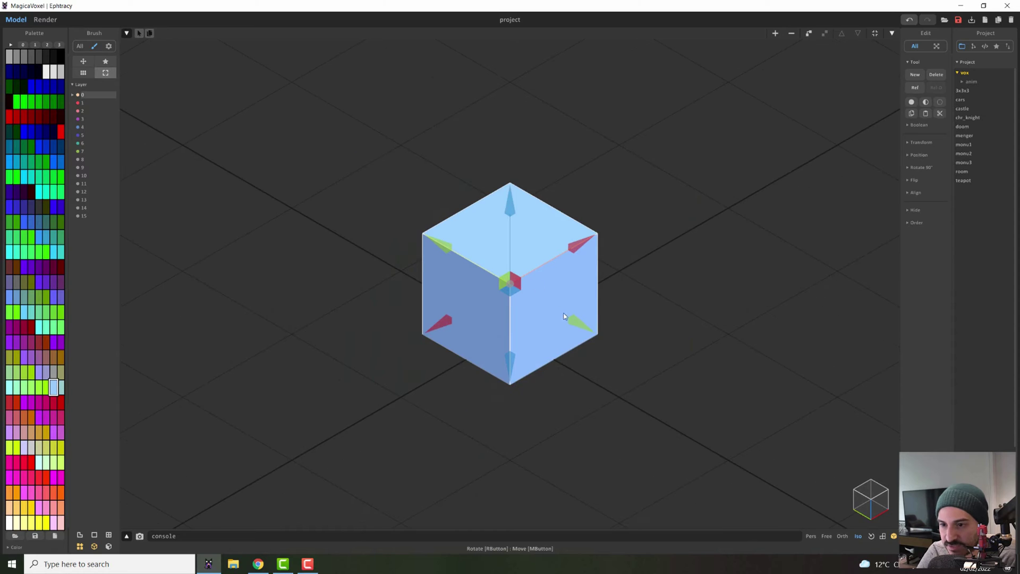
left_click_drag(230, 152, 216, 175)
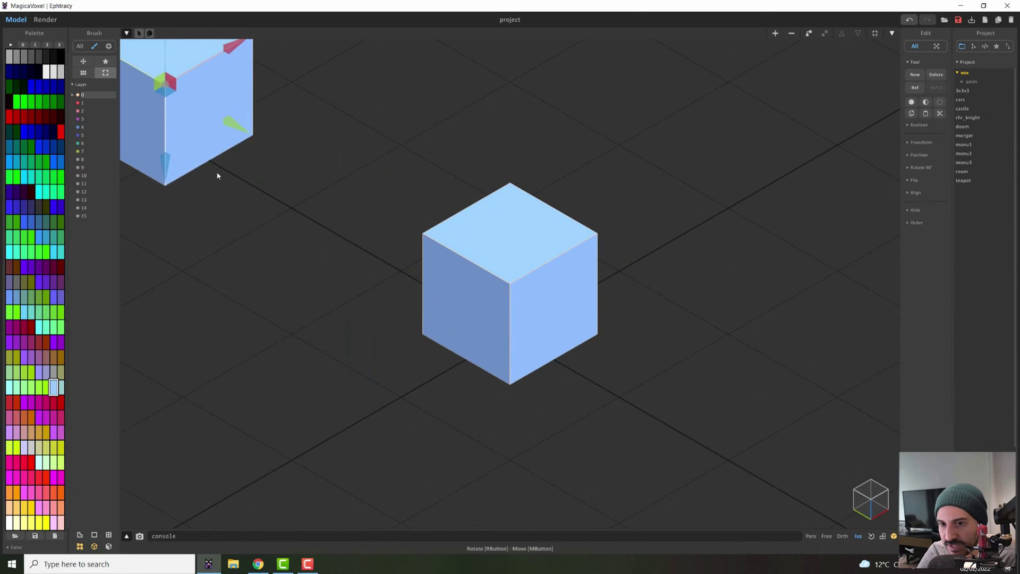
scroll(562, 261, "down", 3)
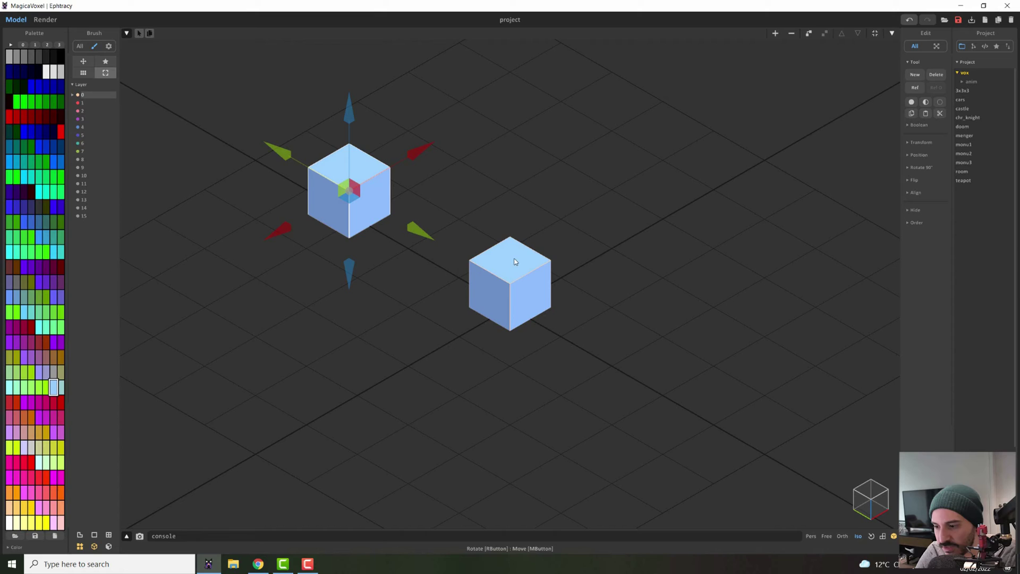
Select the copied cube and recenter the camera on it.
left_click(600, 340)
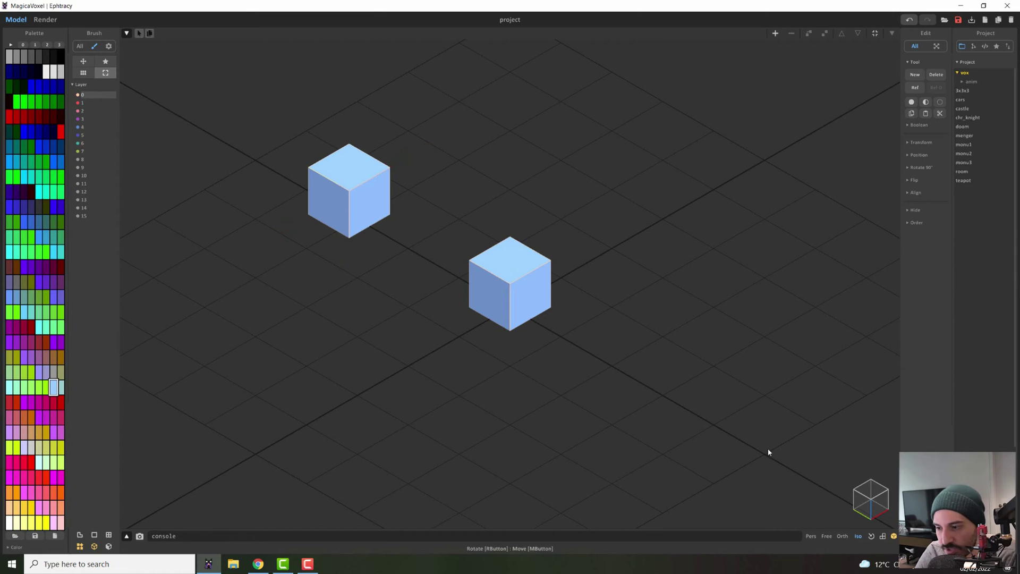
left_click(343, 191)
left_click(871, 537)
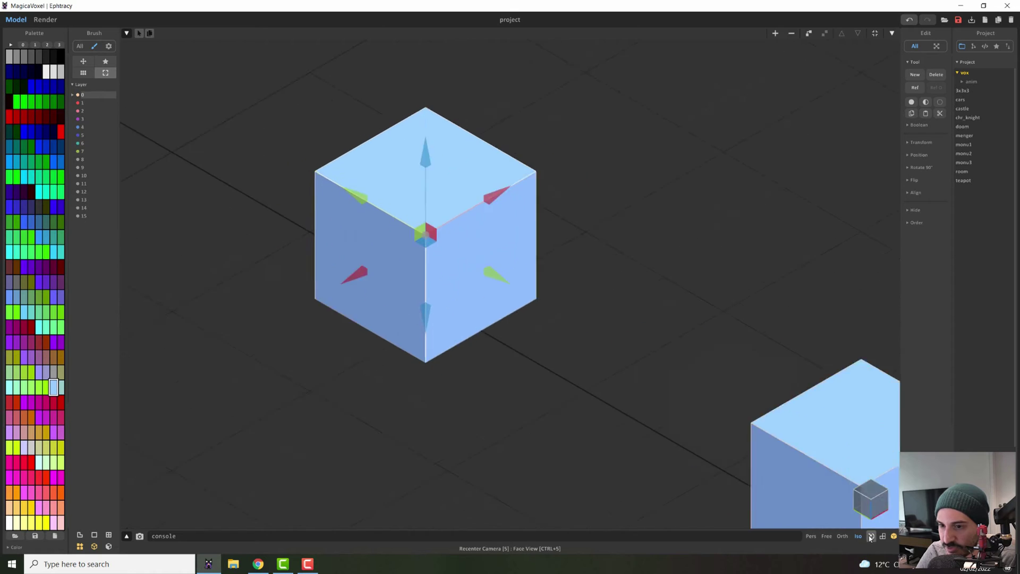
Change the camera from Iso to Orth projection and bring both cubes into view.
right_click_drag(747, 366, 510, 326)
left_click(865, 511)
left_click(847, 536)
scroll(586, 399, "down", 5)
scroll(579, 398, "down", 3)
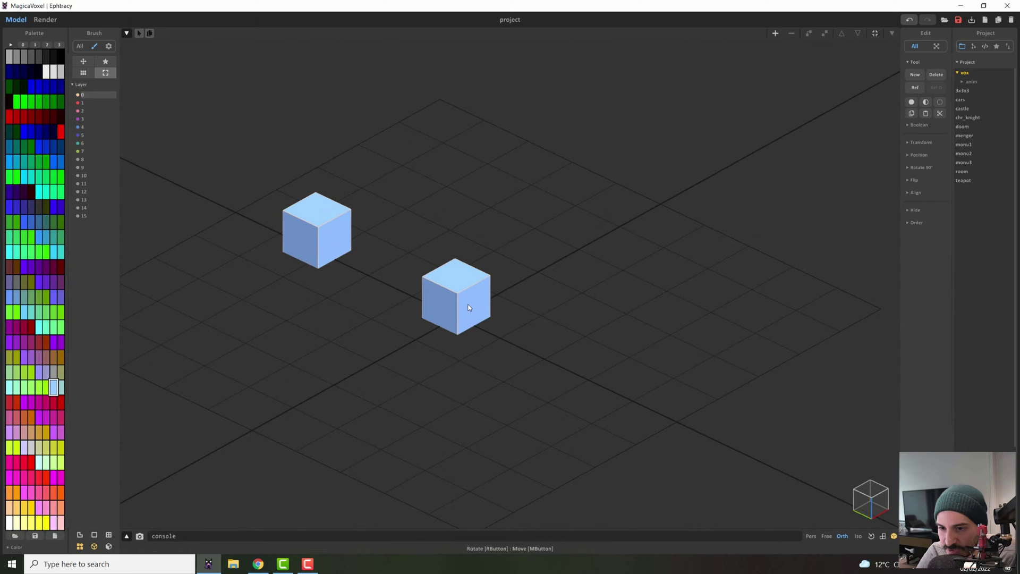
Recenter the camera on the original cube at the grid's center.
left_click(872, 540)
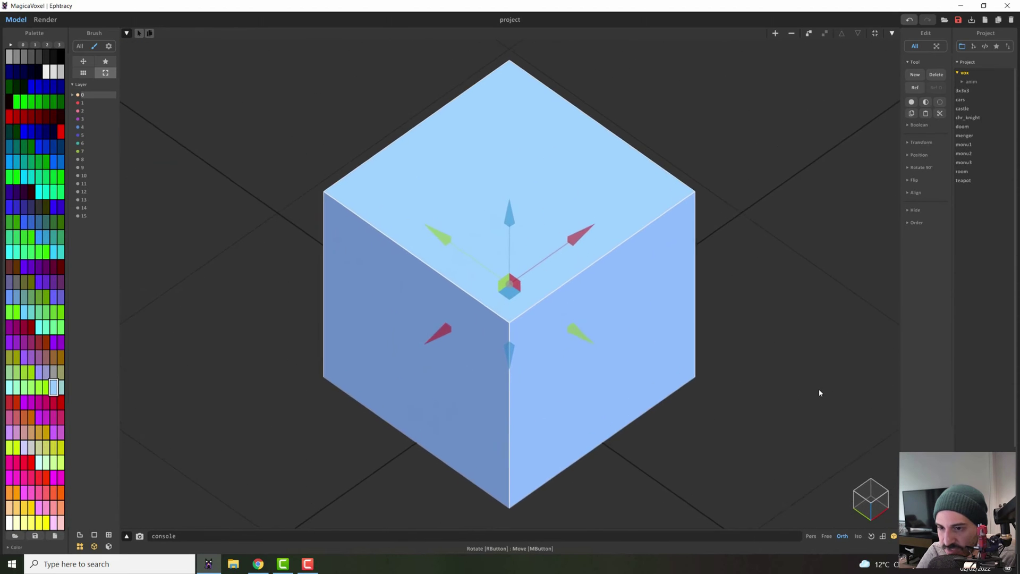
mouse_move(818, 389)
right_mouse_down()
mouse_move(767, 347)
mouse_move(652, 342)
mouse_move(741, 378)
mouse_move(821, 369)
right_mouse_up()
scroll(335, 176, "down", 3)
Delete the copied cube so only the one at the grid's center is left.
left_click(209, 123)
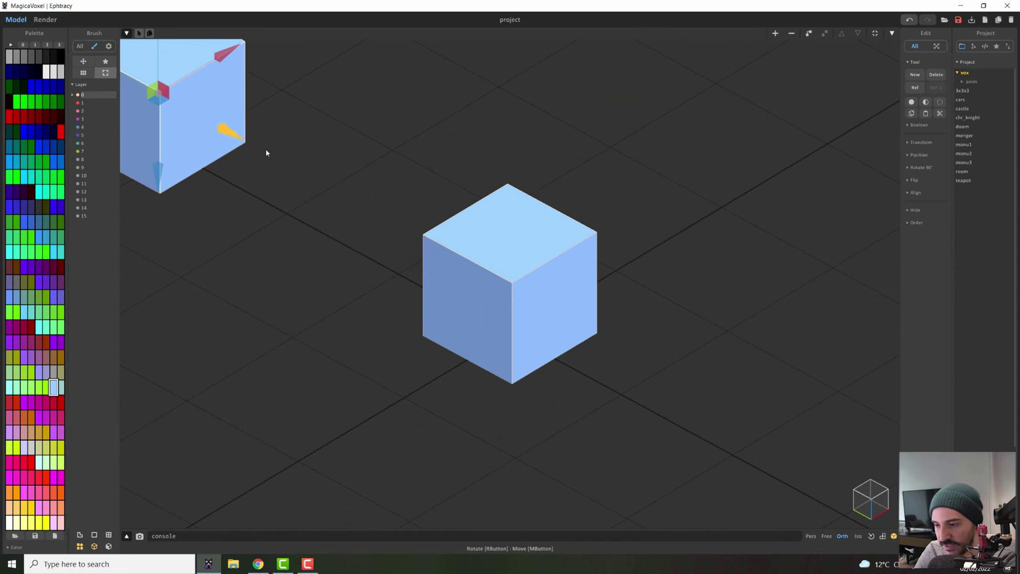
key("Delete")
scroll(854, 482, "up", 2)
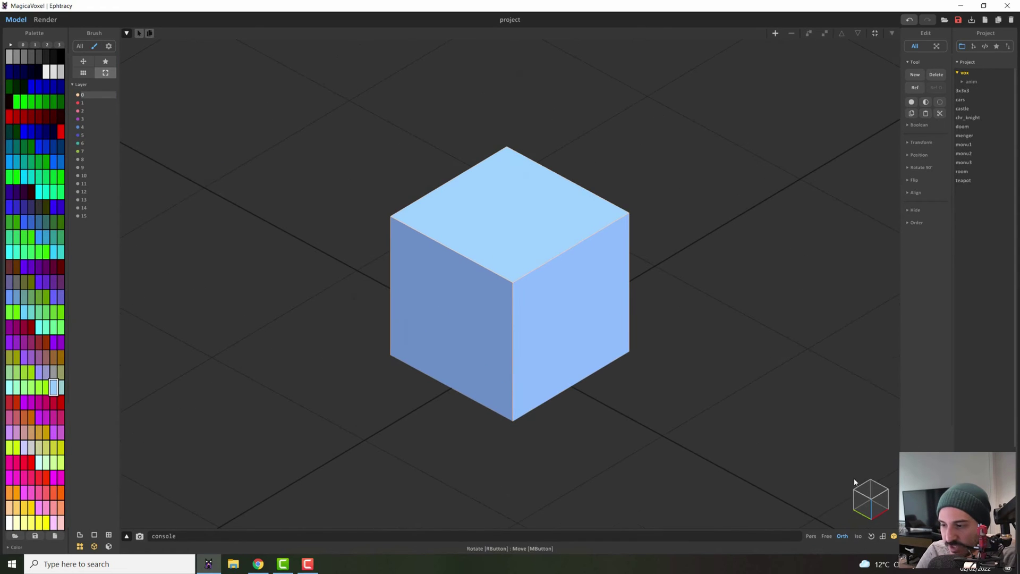
Turn on the camera angle sliders and use them to rotate the view around the cube.
left_click(883, 537)
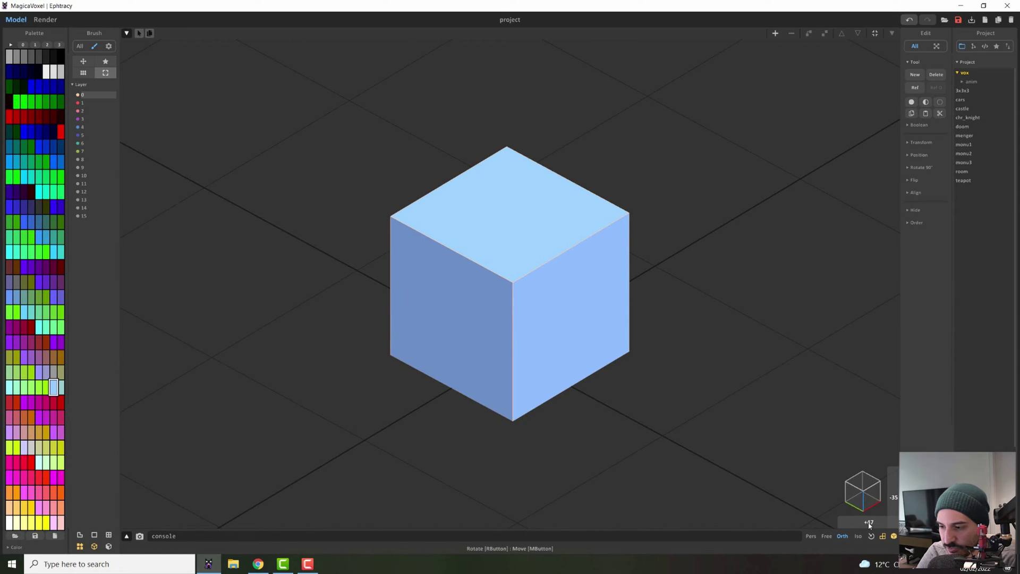
mouse_move(870, 525)
left_mouse_down()
mouse_move(765, 521)
mouse_move(892, 526)
mouse_move(853, 525)
left_mouse_up()
right_click_drag(665, 441, 758, 481)
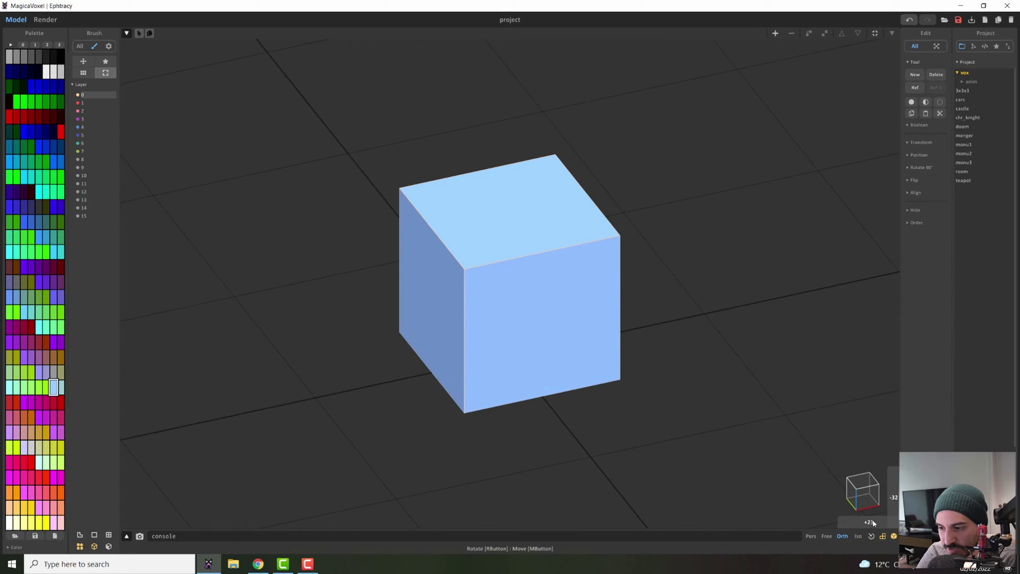
left_click_drag(868, 522, 897, 530)
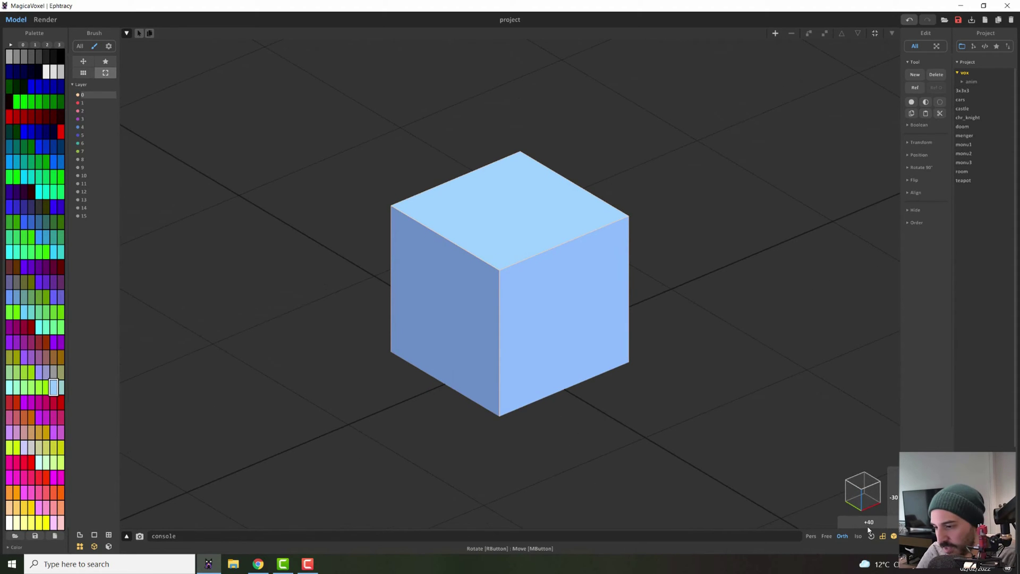
left_click(896, 539)
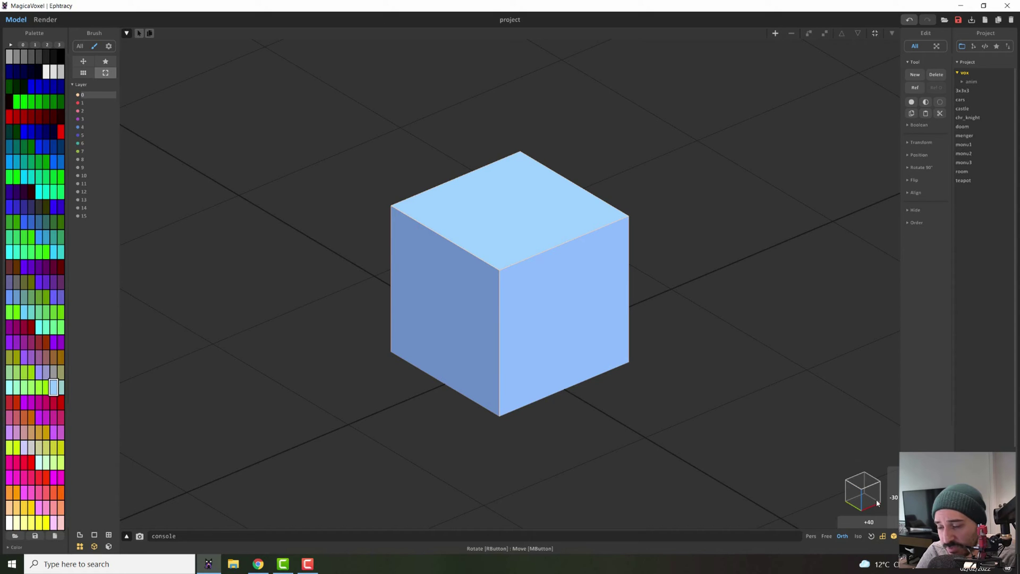
Rotate the view with the orientation cube, snapping the camera to its faces, edges and corners.
mouse_move(863, 489)
right_mouse_down()
mouse_move(871, 495)
mouse_move(818, 478)
mouse_move(843, 495)
mouse_move(839, 482)
mouse_move(860, 493)
right_mouse_up()
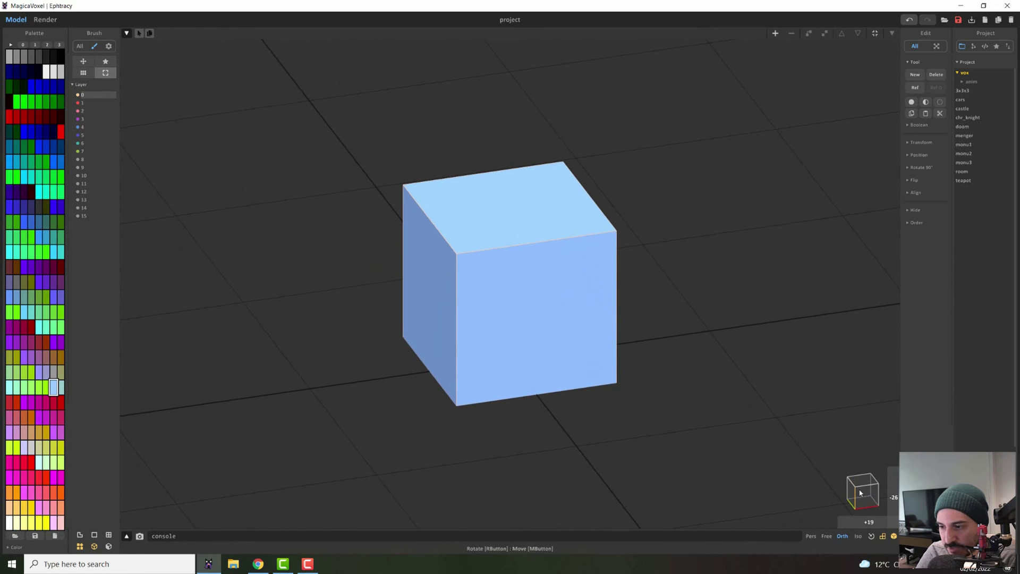
left_click(865, 487)
left_click(874, 495)
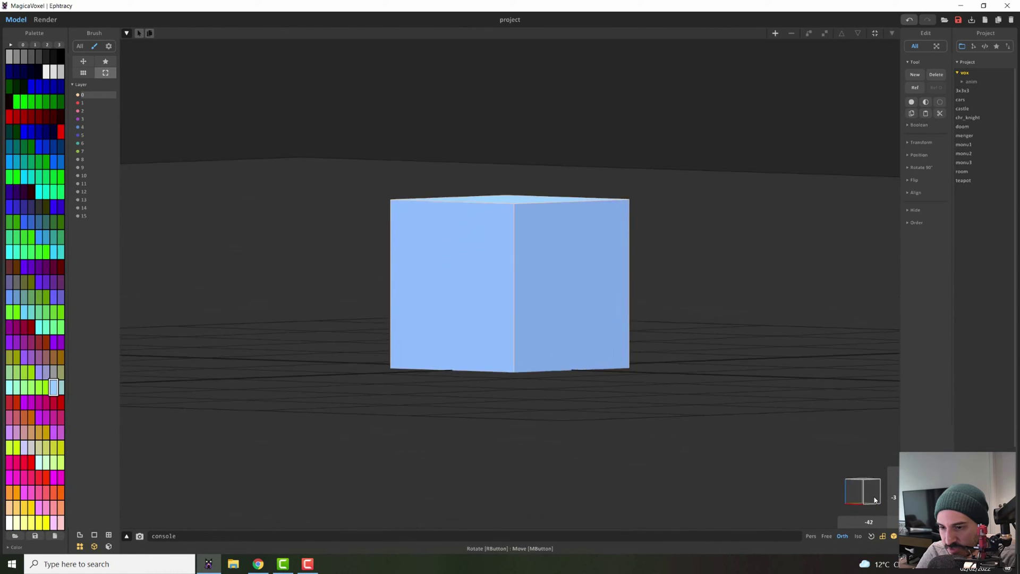
left_click(847, 498)
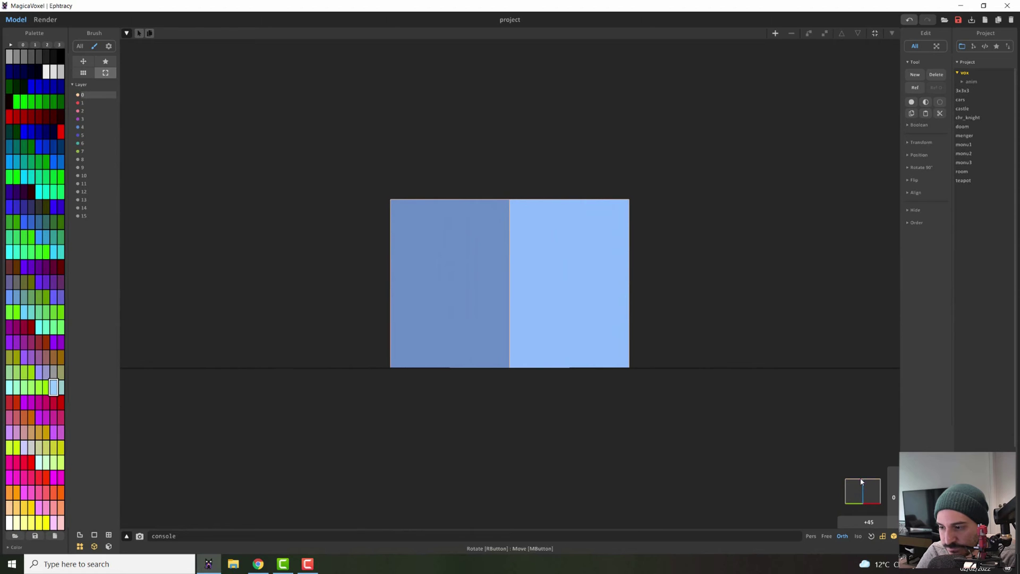
left_click(863, 481)
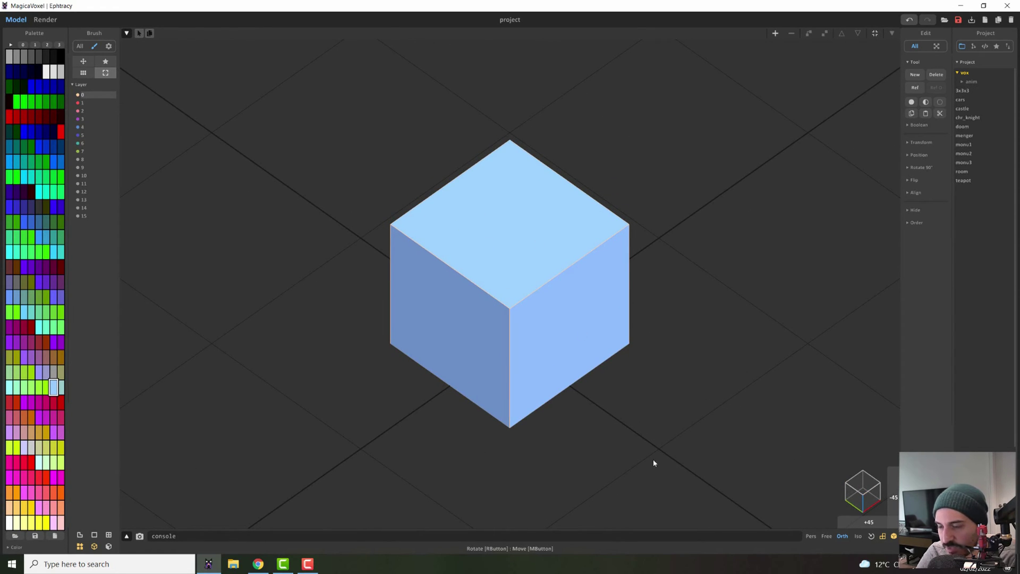
left_click_drag(873, 499, 860, 459)
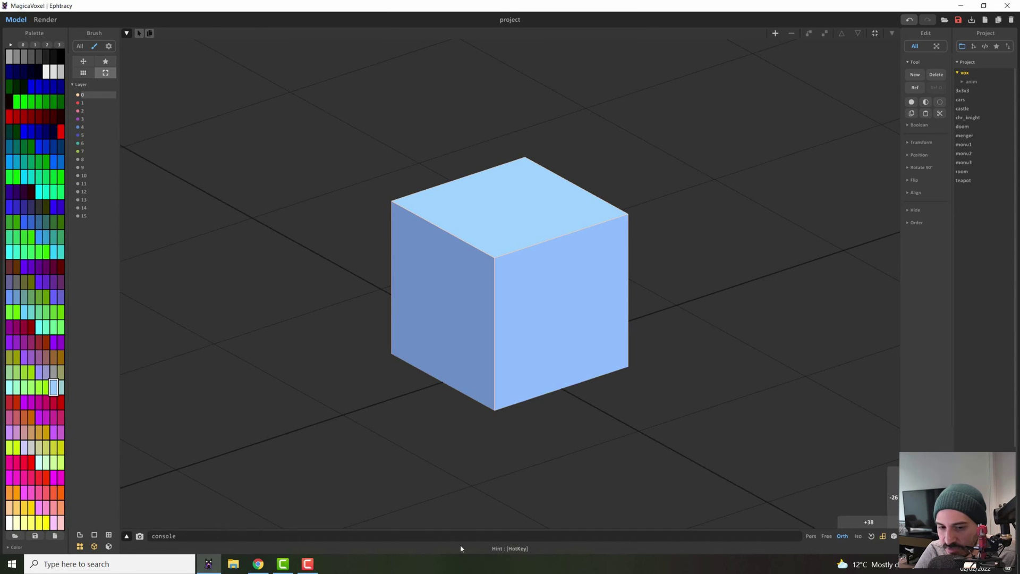
Show the camera controls, save an angled view of the cube in camera slot 0, and reload it after orbiting away.
left_click(127, 536)
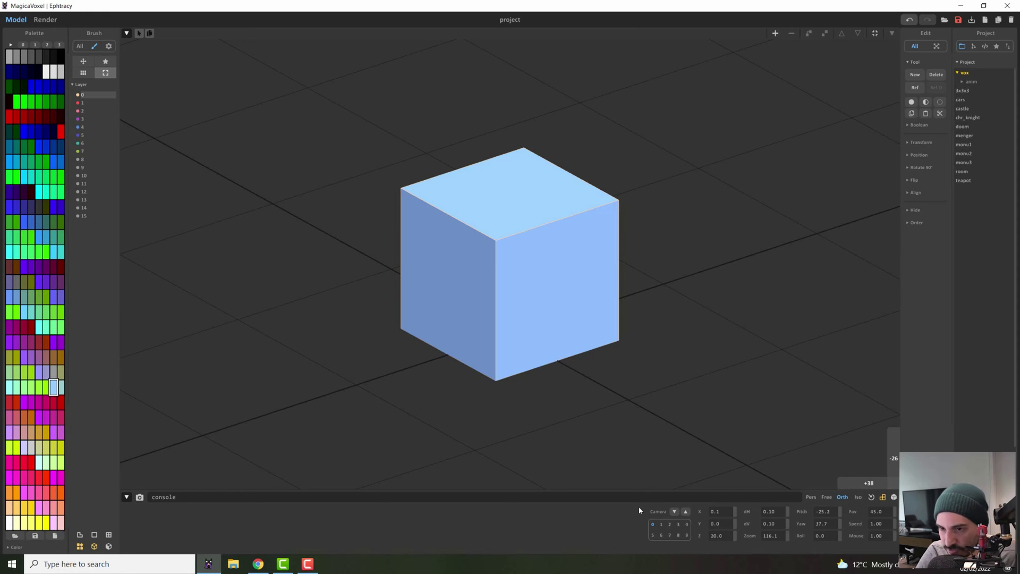
right_click_drag(568, 361, 669, 421)
right_click_drag(637, 389, 635, 367)
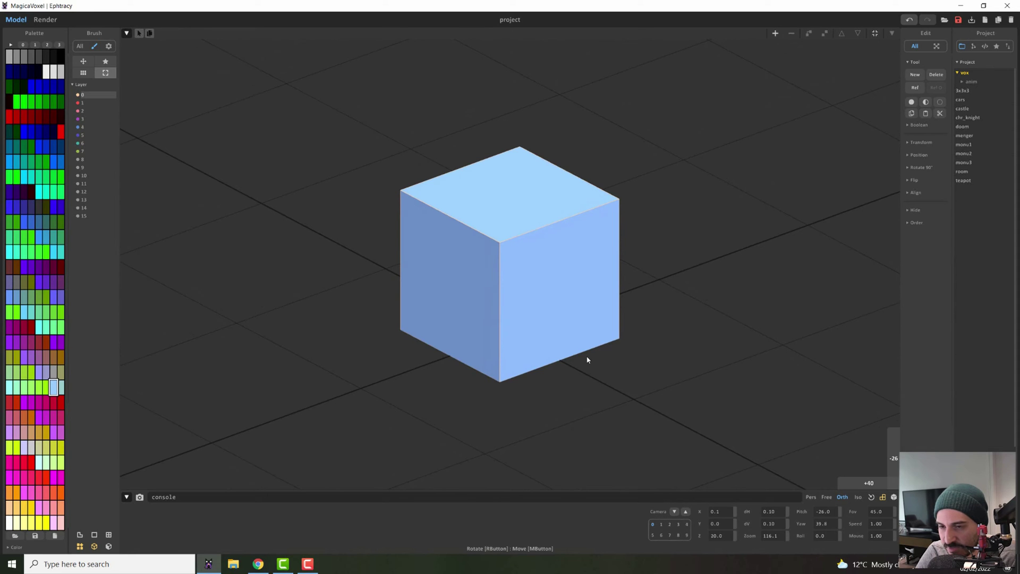
mouse_move(587, 358)
right_mouse_down()
mouse_move(653, 365)
mouse_move(515, 345)
mouse_move(603, 368)
right_mouse_up()
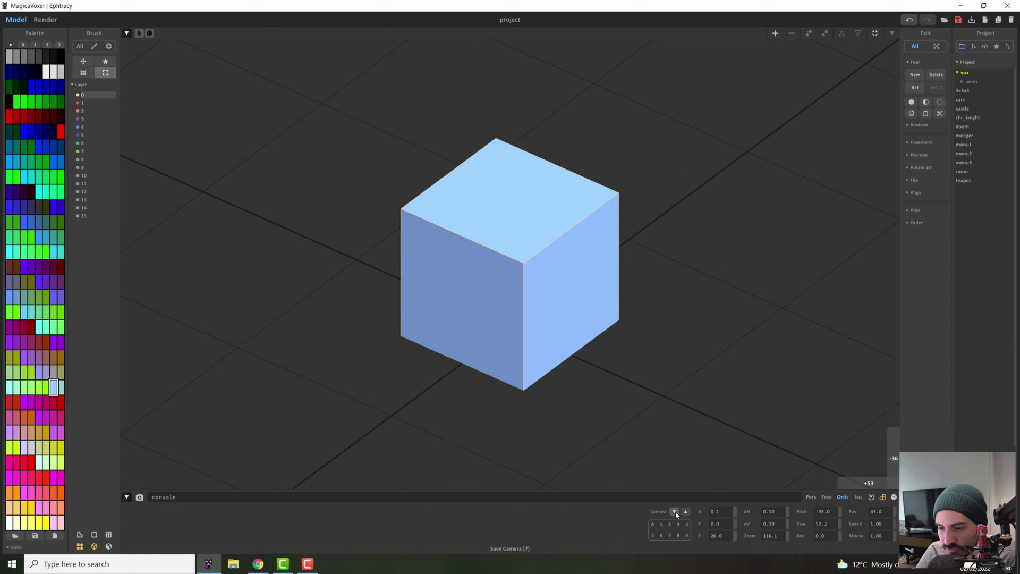
right_click_drag(764, 273, 631, 428)
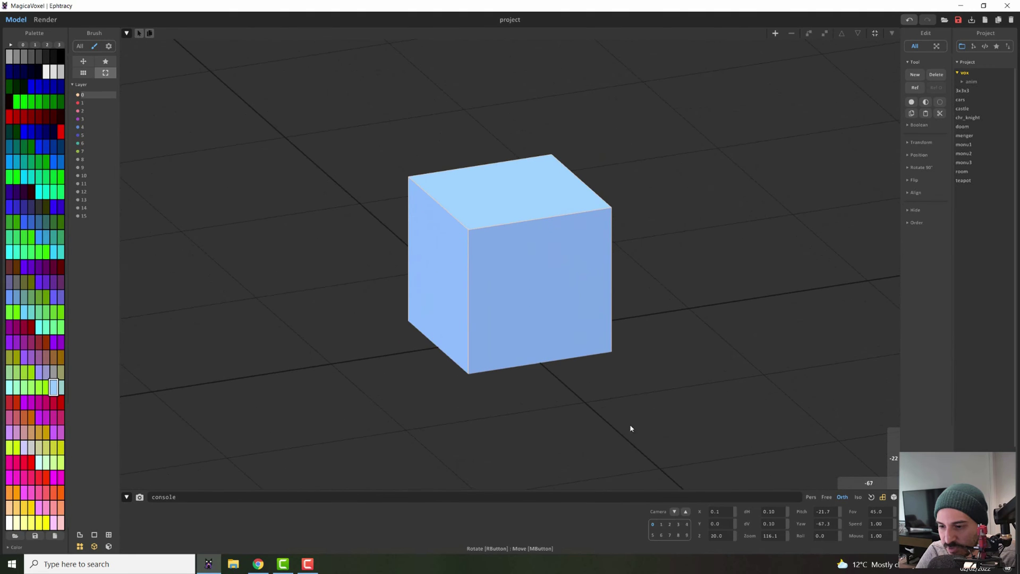
left_click(687, 512)
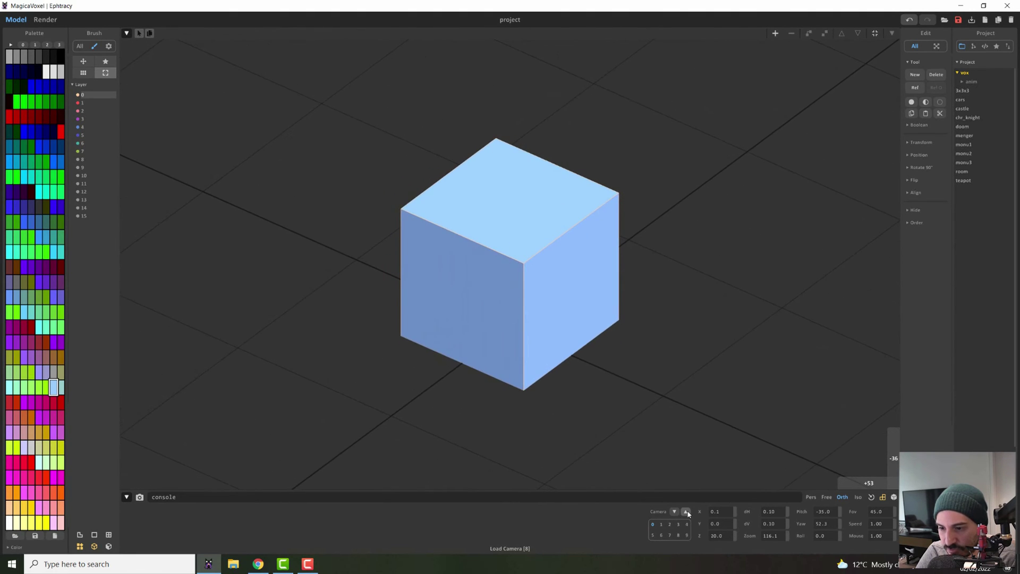
Save a steep, near-top view of the cube in camera slot 1, and switch between the views in slots 0 and 1.
right_click_drag(686, 478, 430, 242)
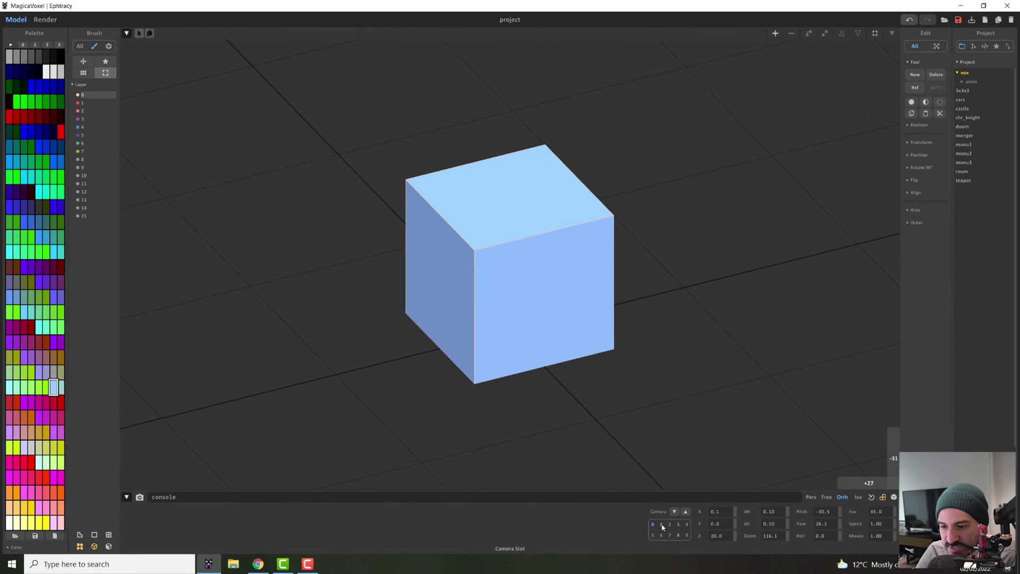
right_click_drag(622, 415, 585, 478)
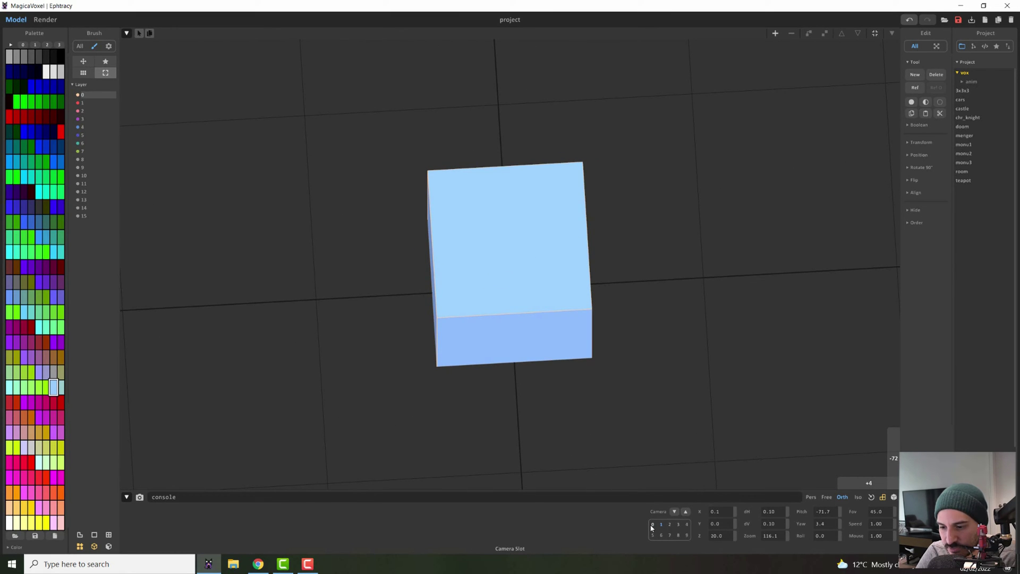
left_click(686, 512)
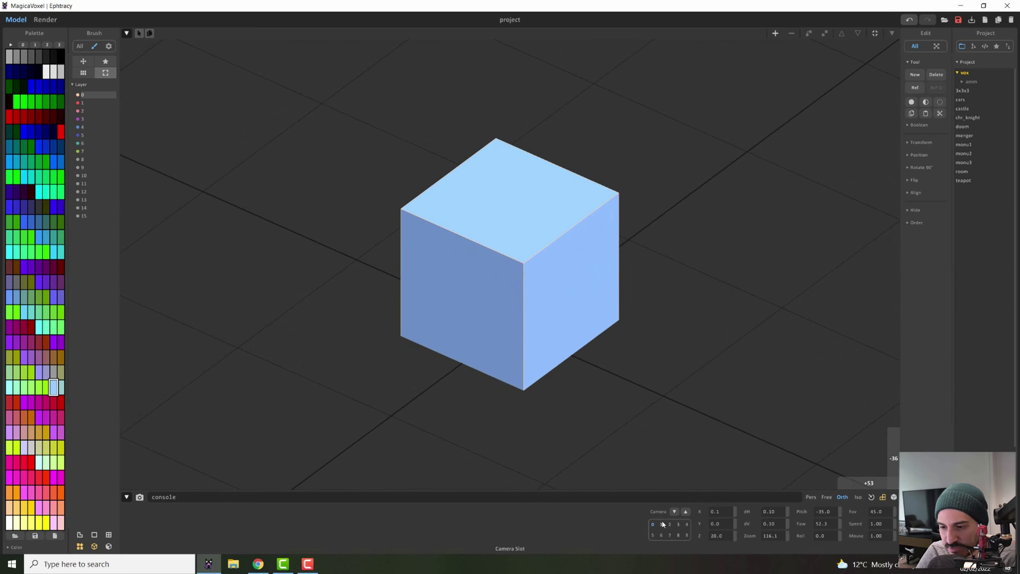
left_click(686, 511)
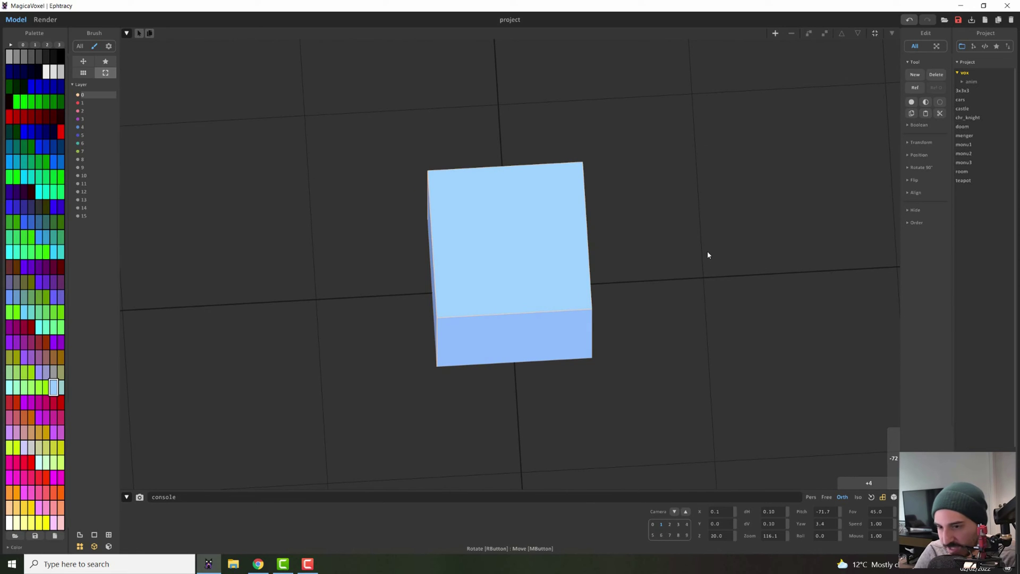
Set the camera pitch to -55 and yaw to 25, and shift the camera center to X 7.1 and Z 19.0.
right_click_drag(587, 375, 567, 223)
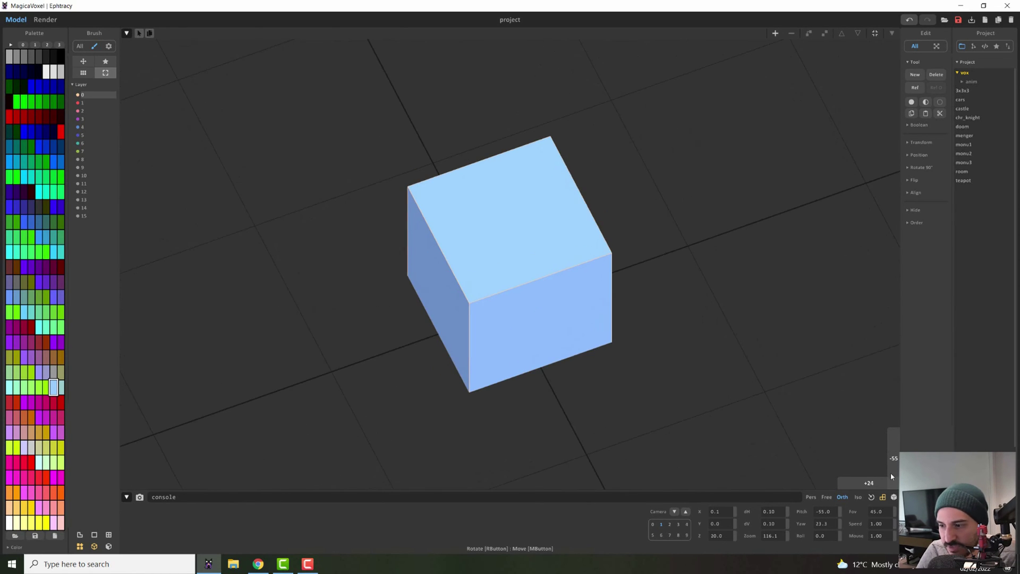
left_click(870, 487)
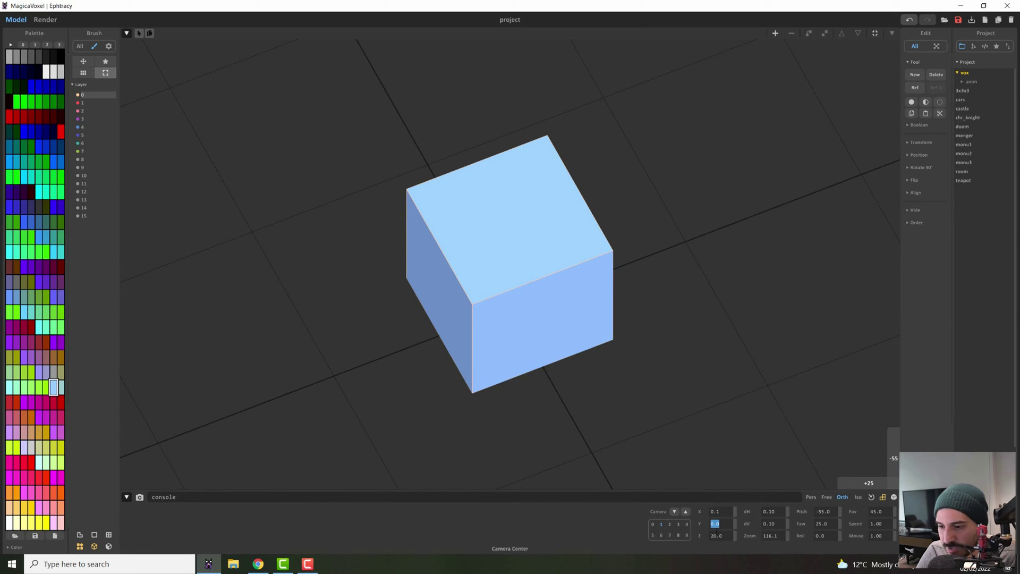
left_click(755, 511)
key("Return")
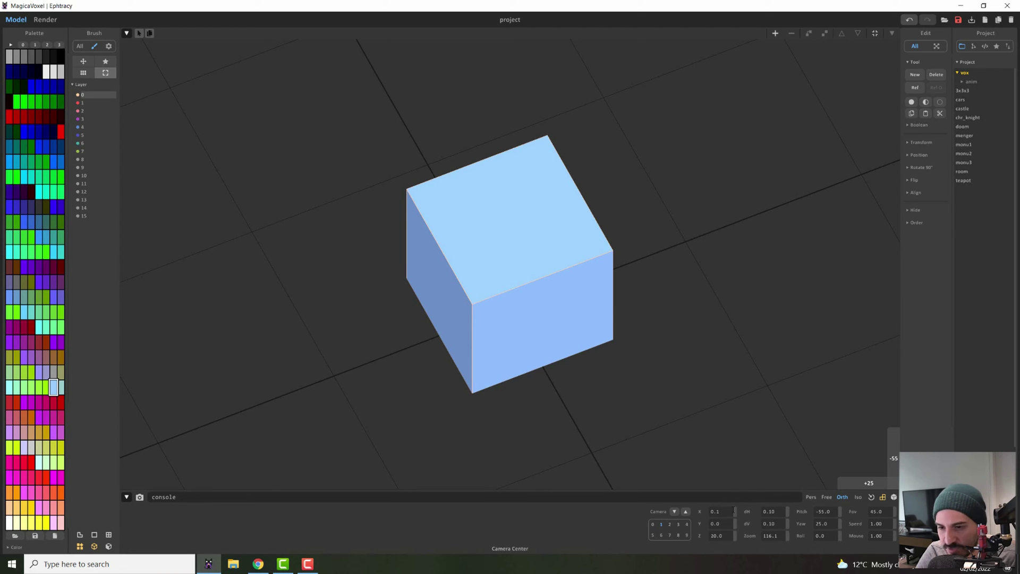
left_click_drag(744, 511, 718, 537)
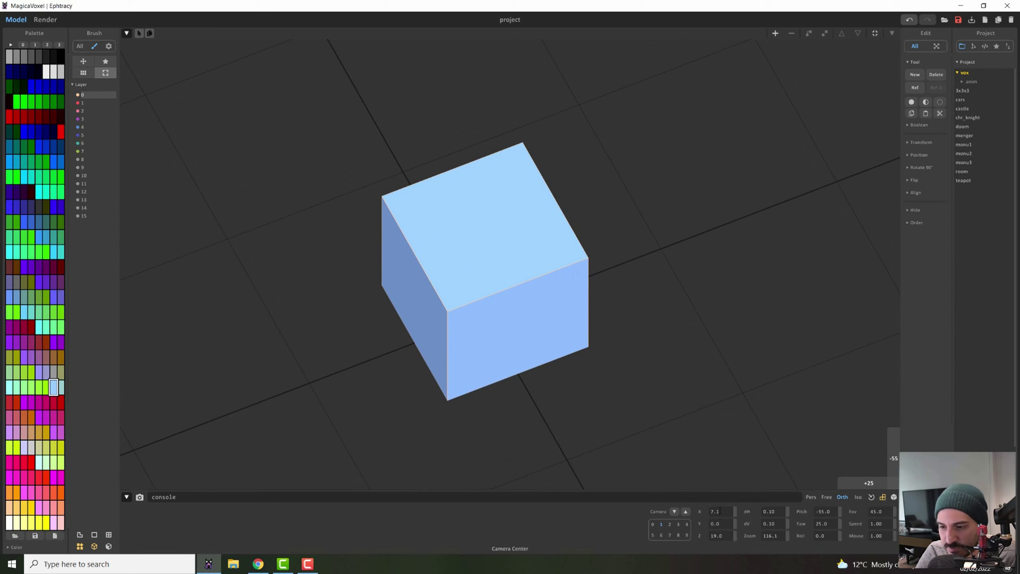
Orbit to a lower view of the cube and set the camera zoom to 100.
right_click_drag(659, 399, 629, 362)
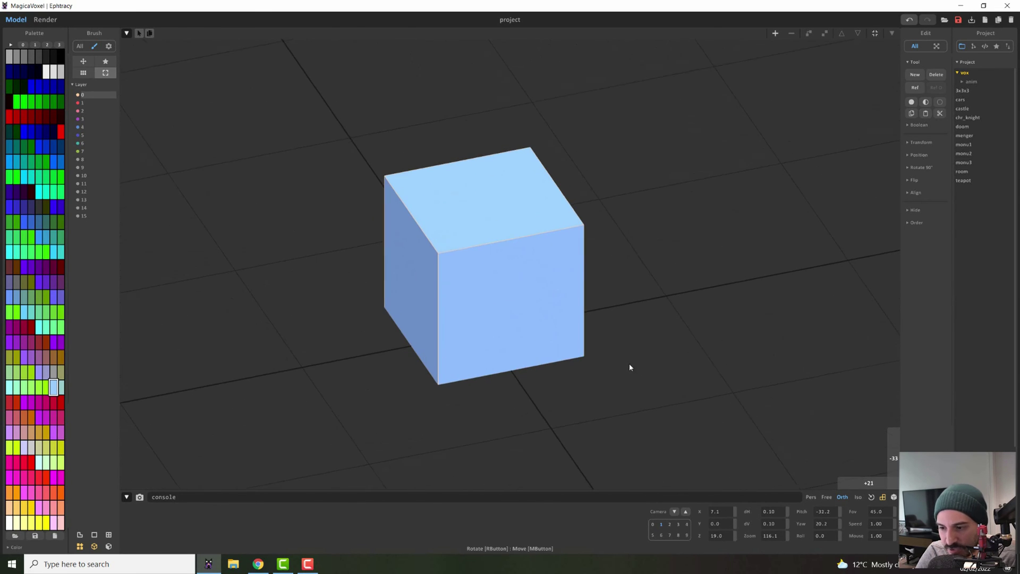
left_click_drag(788, 535, 787, 534)
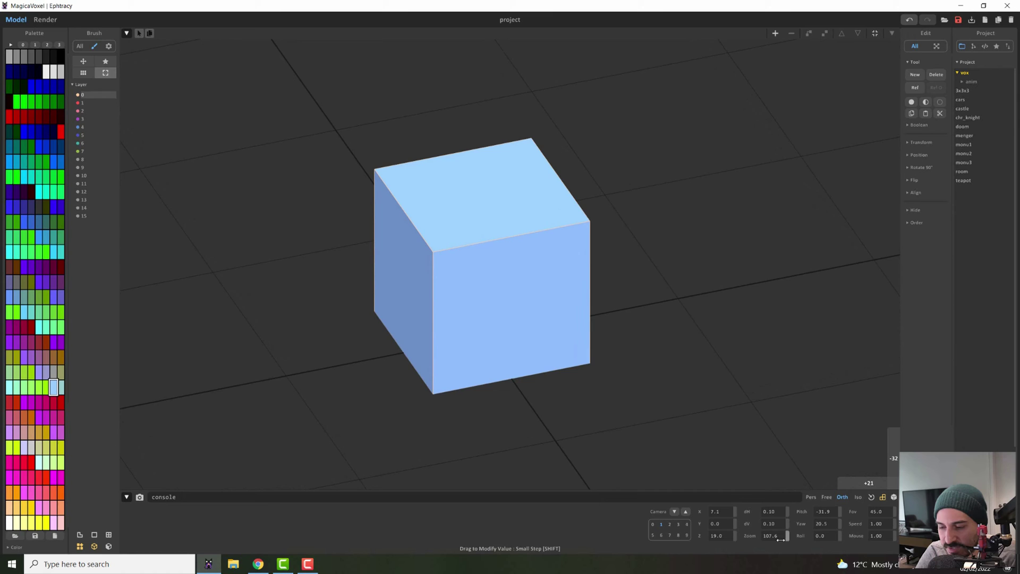
left_click(788, 533)
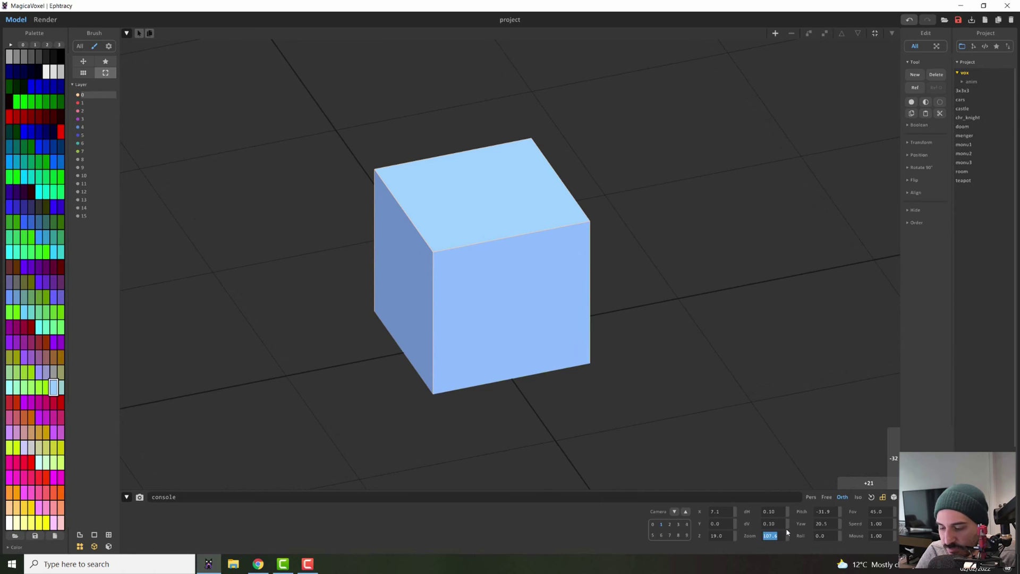
type("100")
key("Return")
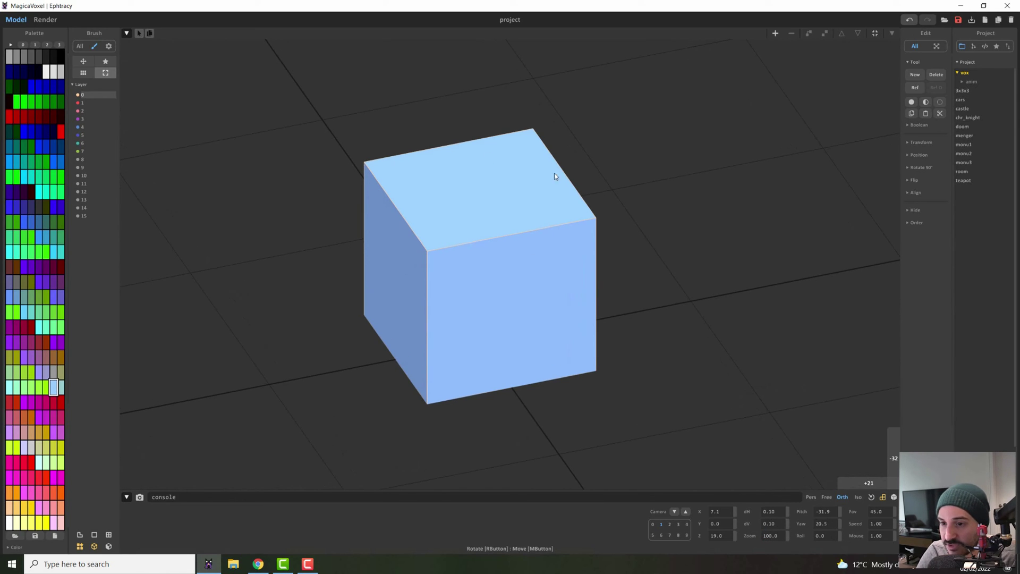
Tilt the camera with a roll of 25 and reset the roll to 0.
right_click_drag(608, 259, 811, 525)
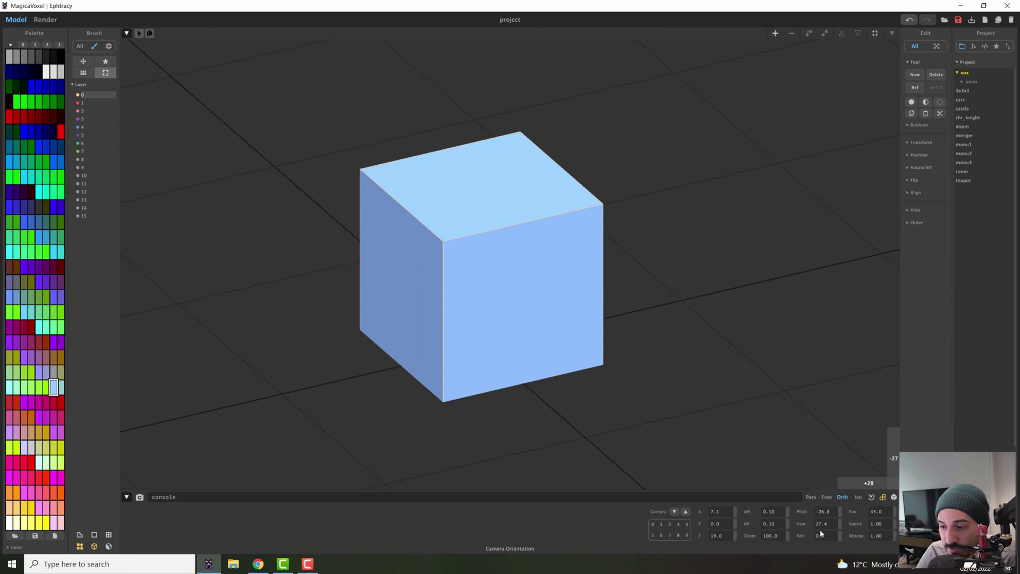
left_click_drag(837, 536, 852, 544)
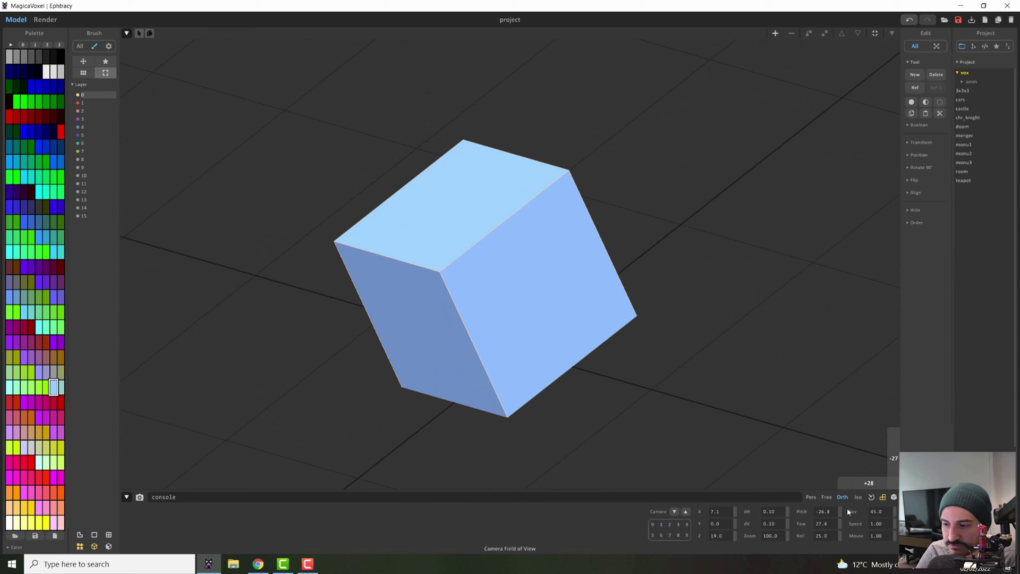
left_click(821, 536)
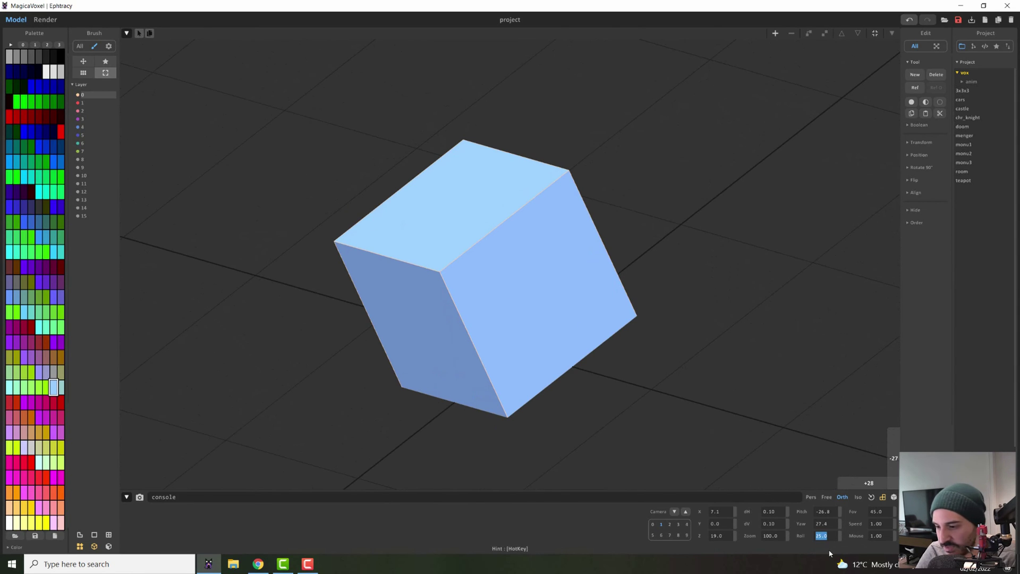
type("0")
key("Return")
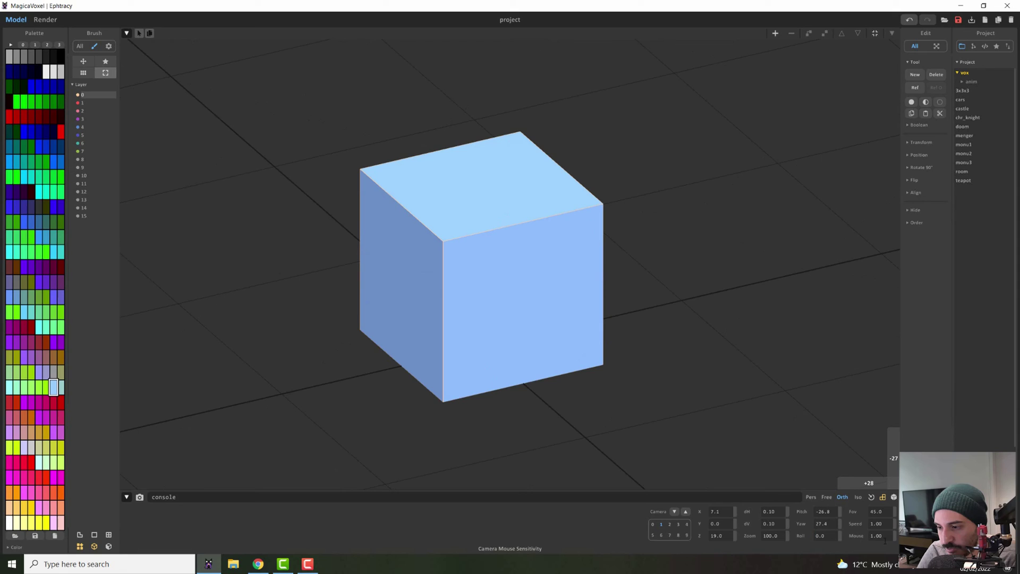
Switch the camera to perspective projection and set its field of view to 90 to examine the cube's distortion.
left_click_drag(890, 512, 886, 512)
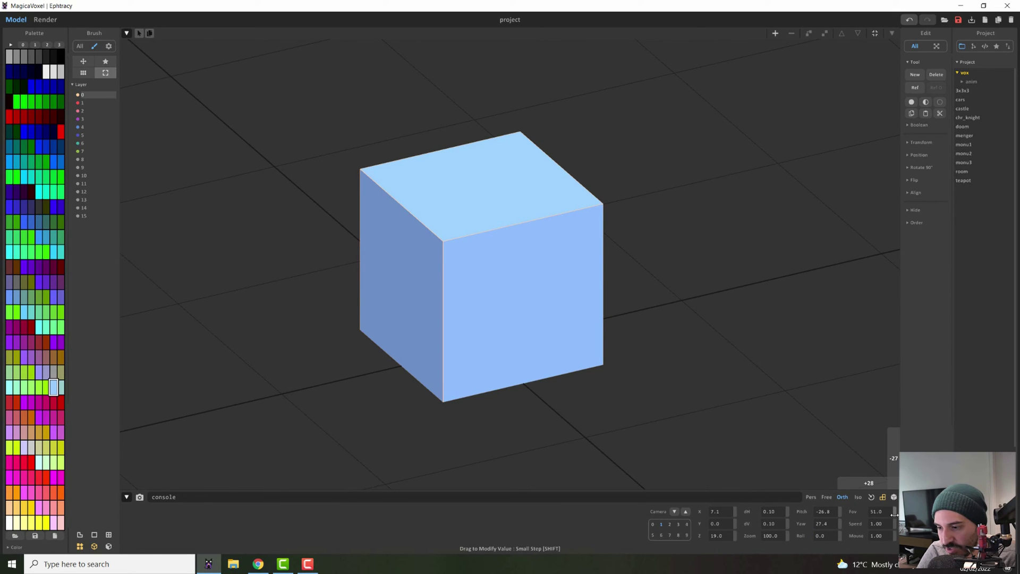
left_click(809, 497)
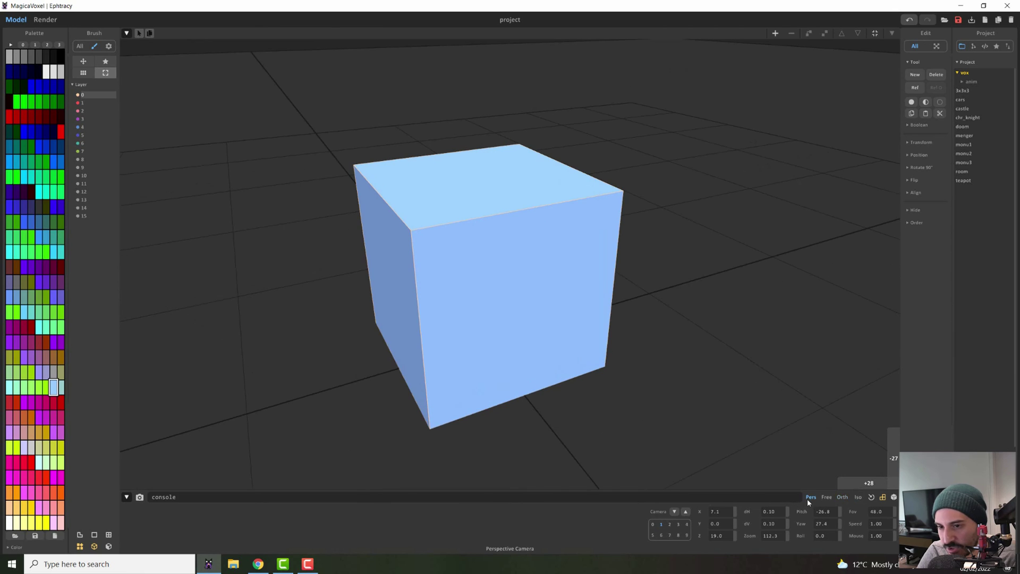
left_click_drag(894, 508, 935, 520)
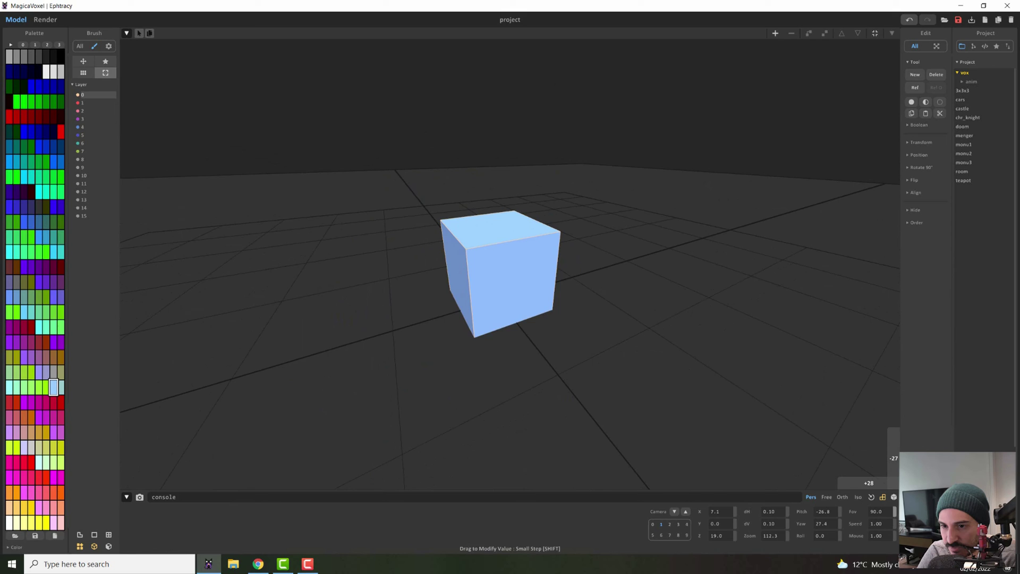
scroll(529, 264, "up", 7)
right_click_drag(518, 267, 569, 279)
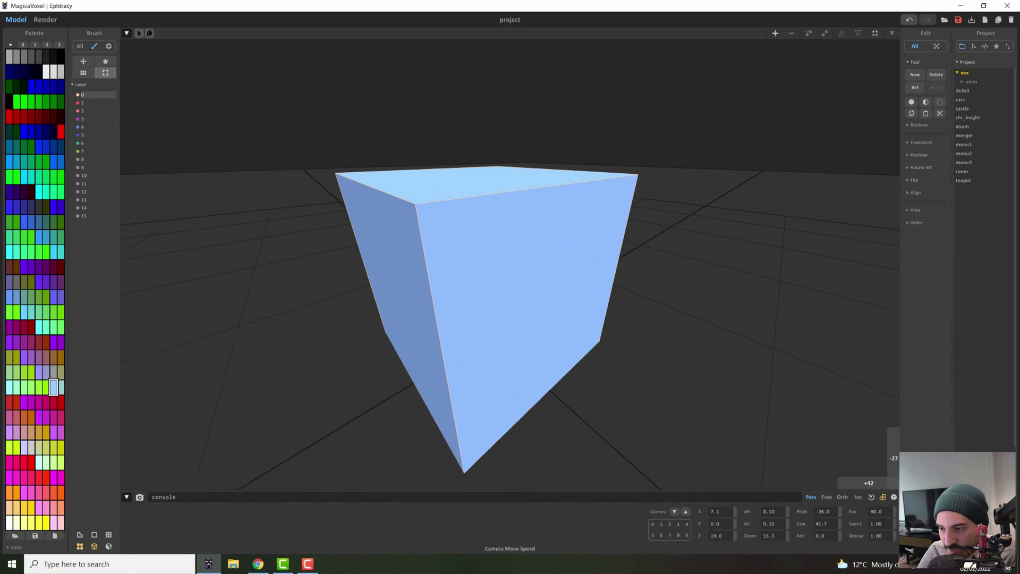
scroll(598, 294, "down", 2)
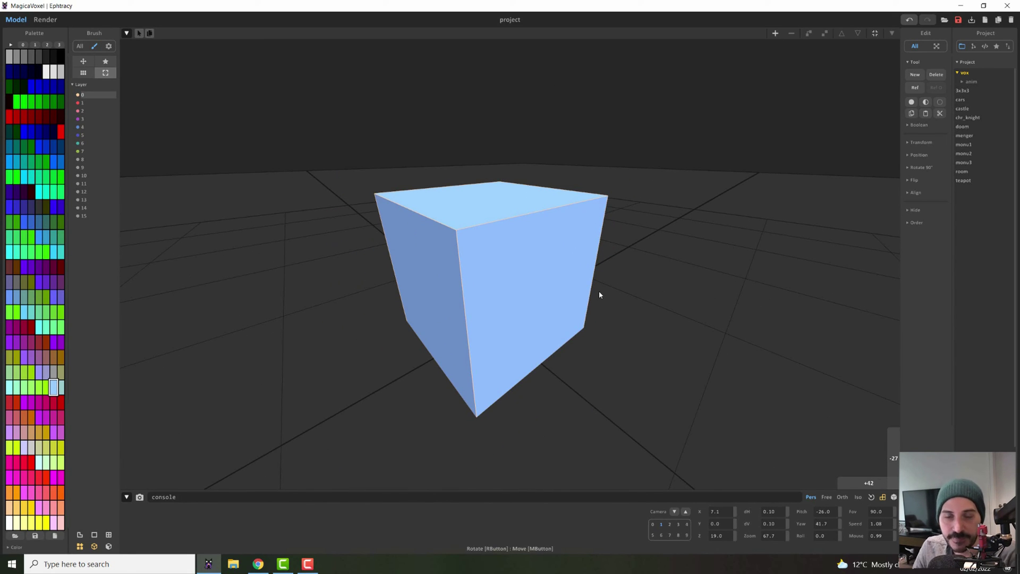